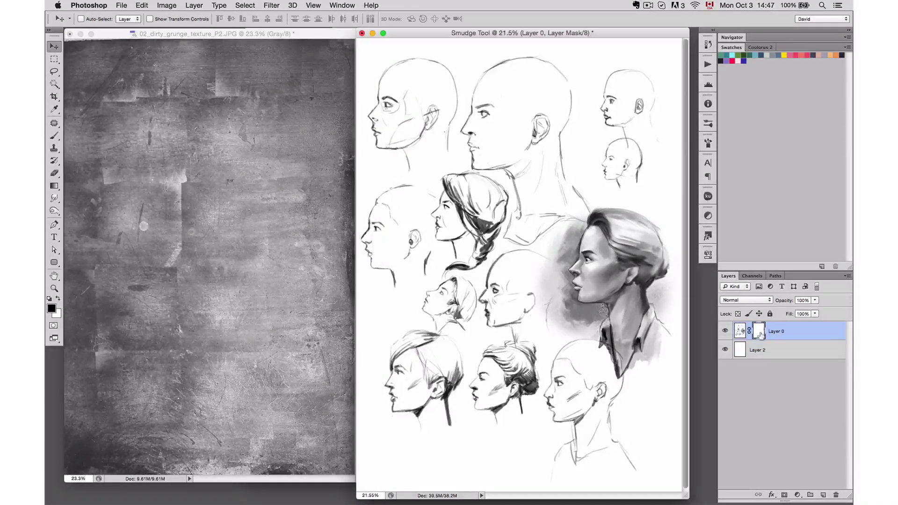
- Copy the whole grunge texture image into Layer 0's mask in the Smudge Tool document and adjust that mask with Brightness/Contrast
click(269, 148)
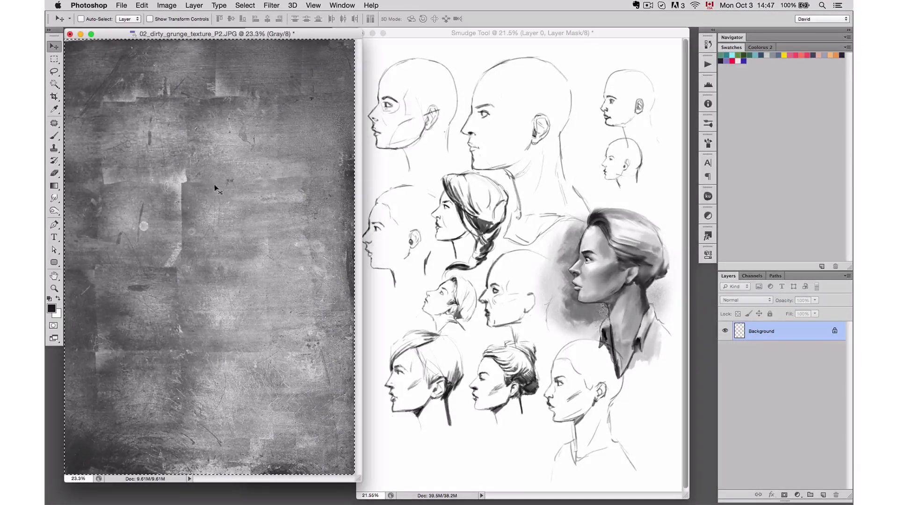
click(518, 187)
alt+click(758, 331)
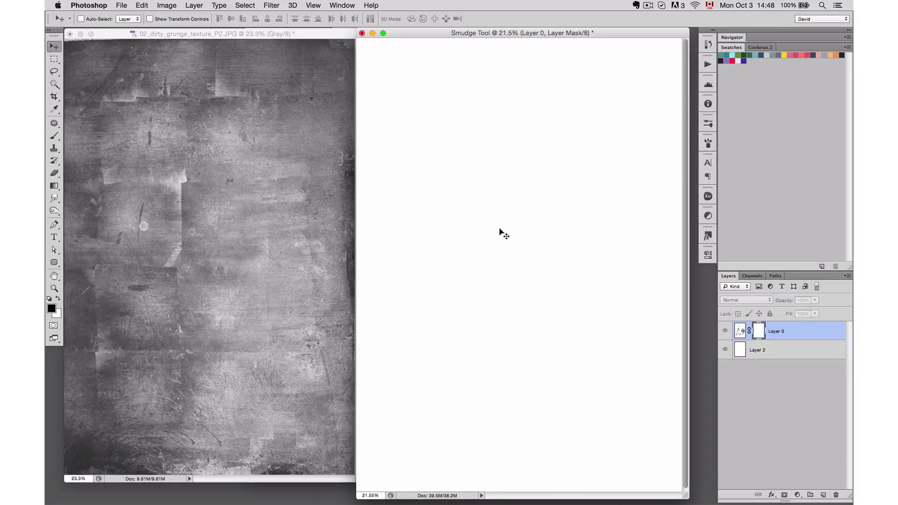
key(super+v)
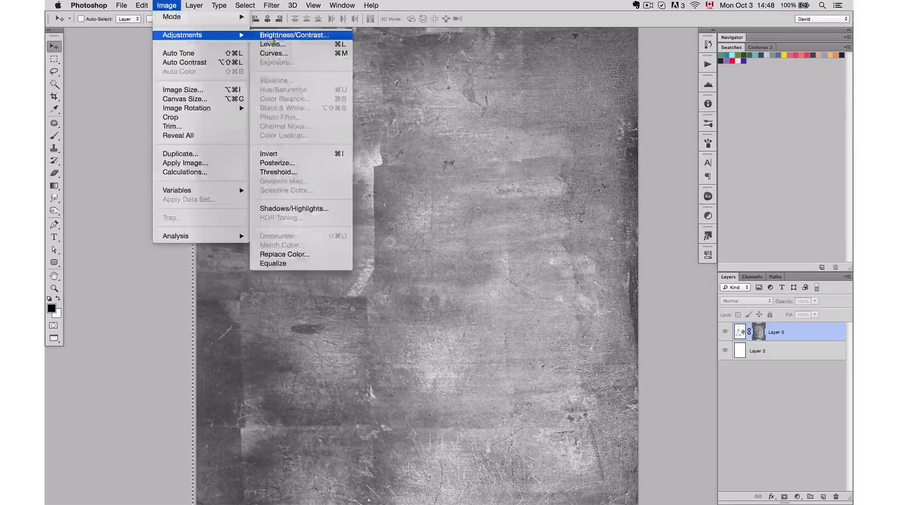
click(301, 34)
drag(154, 206, 178, 207)
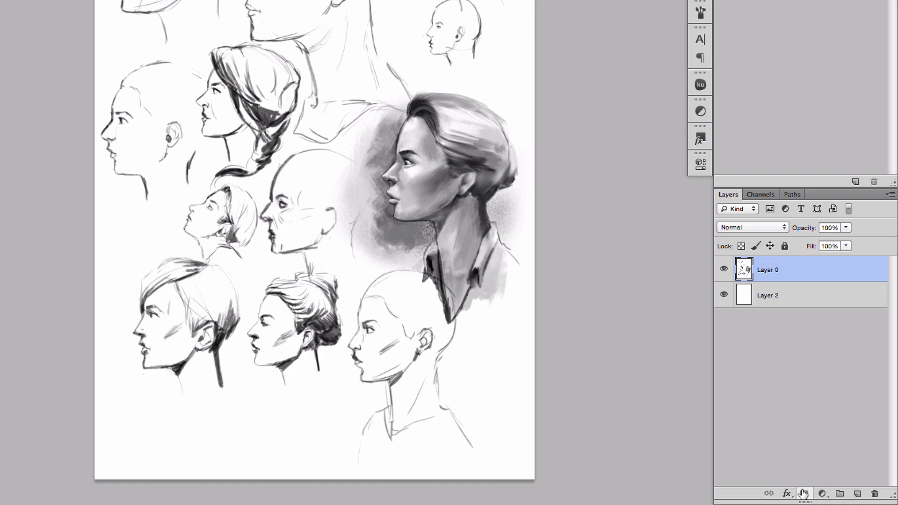
- Add a layer mask to Layer 0 and paint on it to hide the shaded portrait's face
click(804, 494)
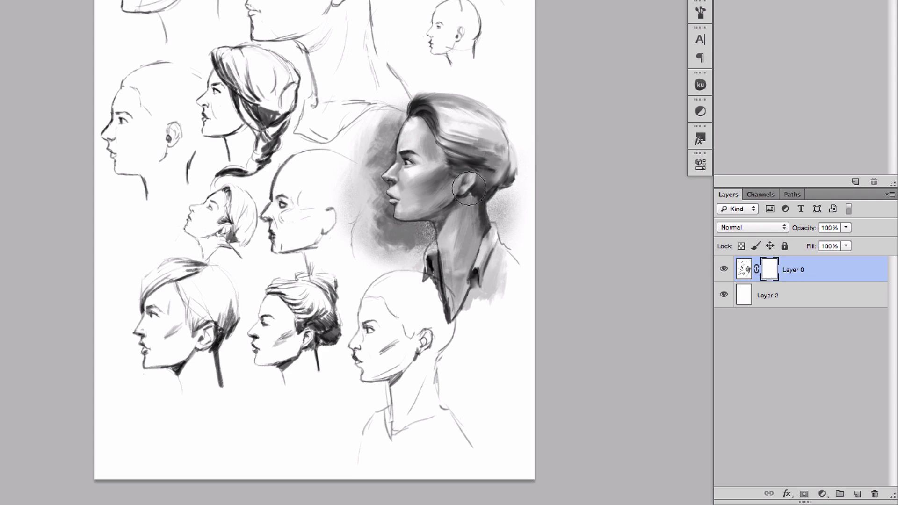
mouse_move(410, 142)
mouse_down()
mouse_move(373, 177)
mouse_move(439, 157)
mouse_move(431, 145)
mouse_move(377, 190)
mouse_move(472, 112)
mouse_up()
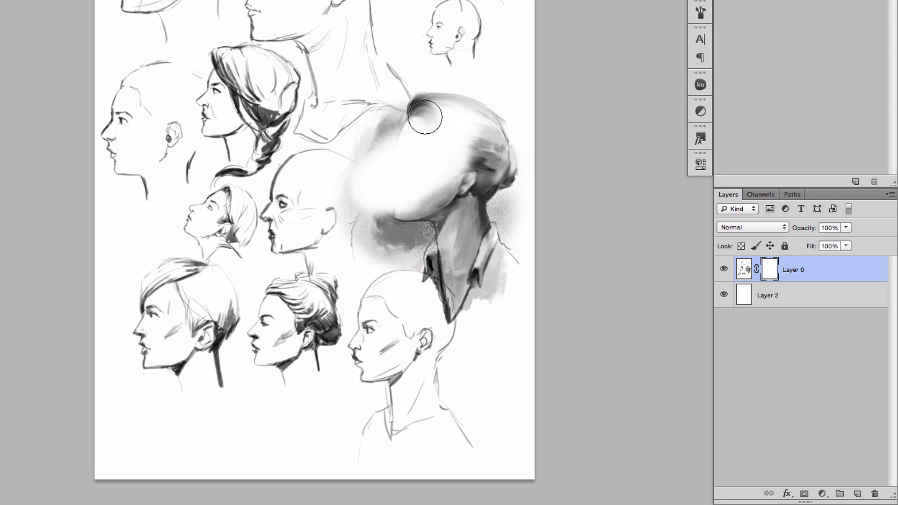
- Undo the mask strokes over the face and the layer mask added to Layer 0
key(alt+super+z)
key(alt+super+z)
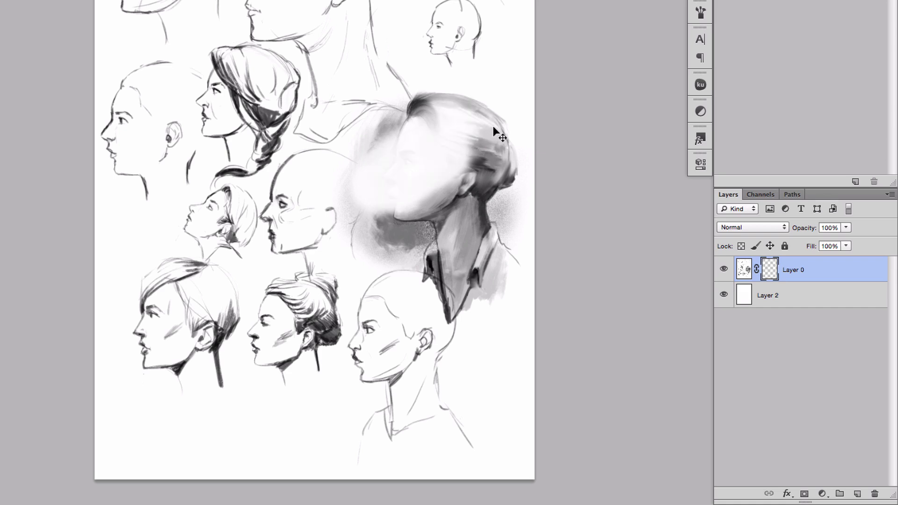
key(alt+super+z)
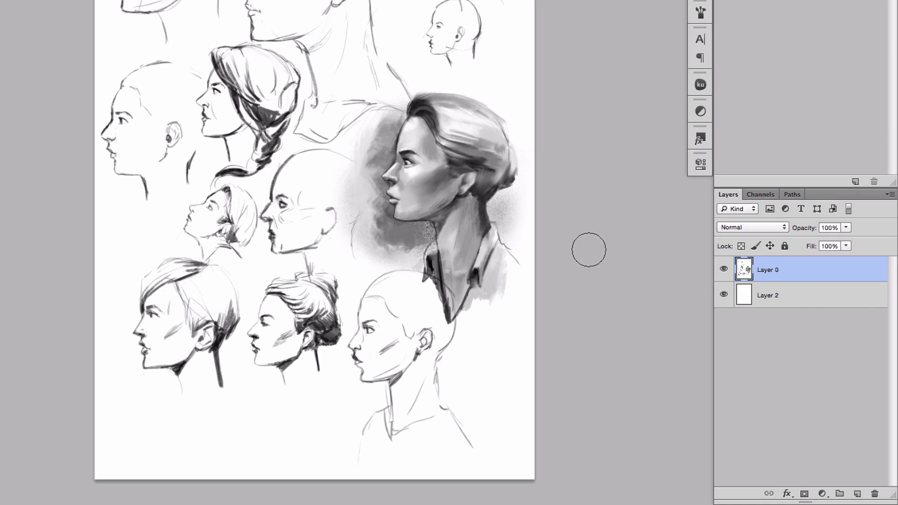
- Create a new layer above Layer 0 and paint dark texture over the shaded portrait's face with the 339 textured brush preset
scroll(490, 200, up, 2)
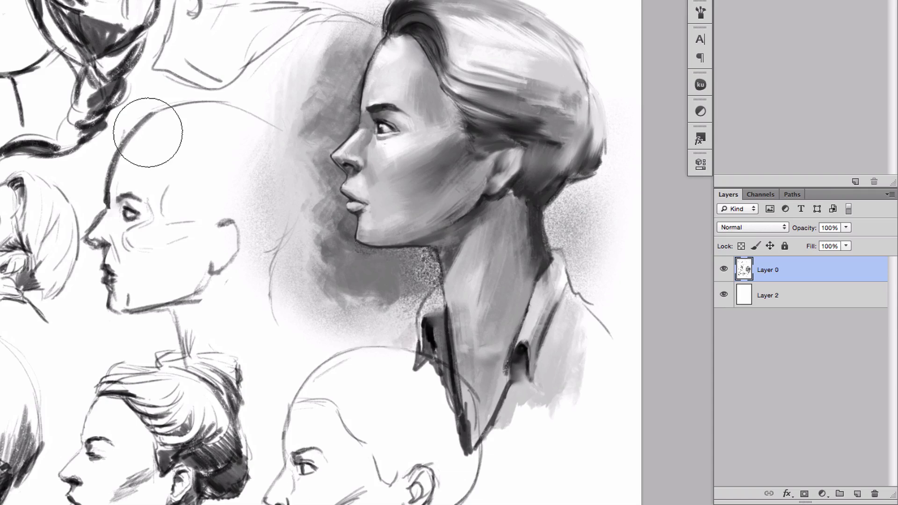
key(super+alt+shift+n)
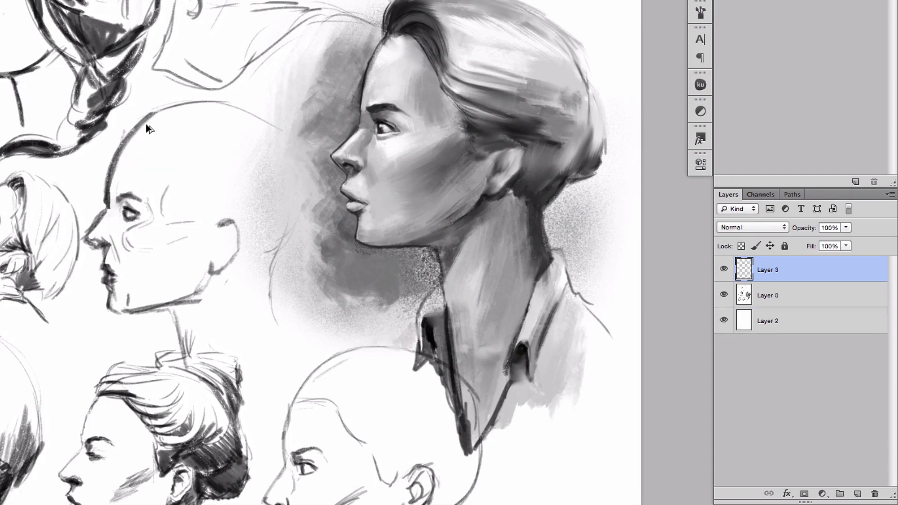
right_click(289, 12)
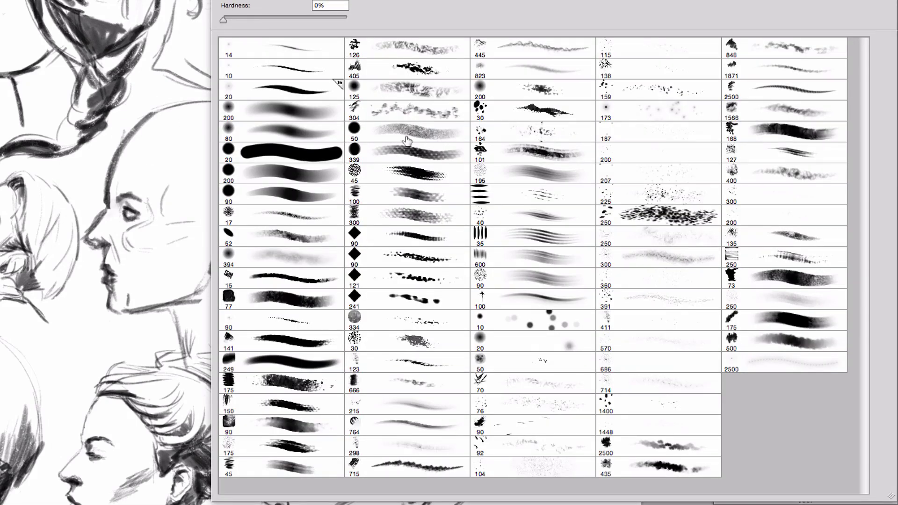
double_click(407, 153)
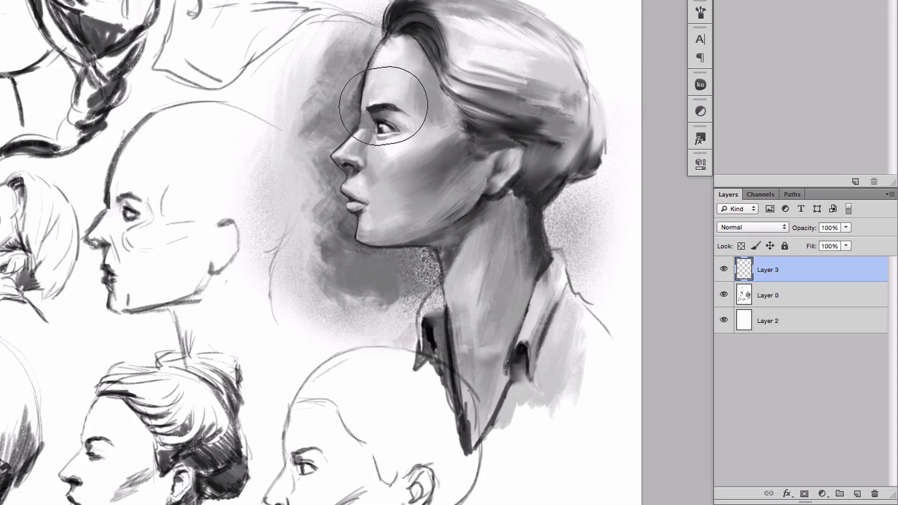
mouse_move(398, 70)
mouse_down()
mouse_move(356, 141)
mouse_move(481, 127)
mouse_move(327, 220)
mouse_move(486, 243)
mouse_move(449, 262)
mouse_up()
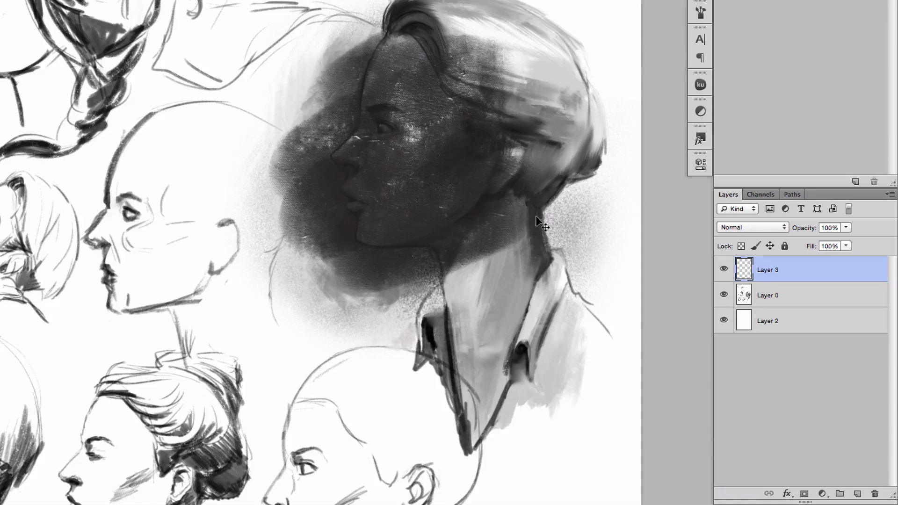
- Add a layer mask to Layer 3 and mask out the dark paint around the face using the hard round 20 brush preset
click(804, 494)
key(b)
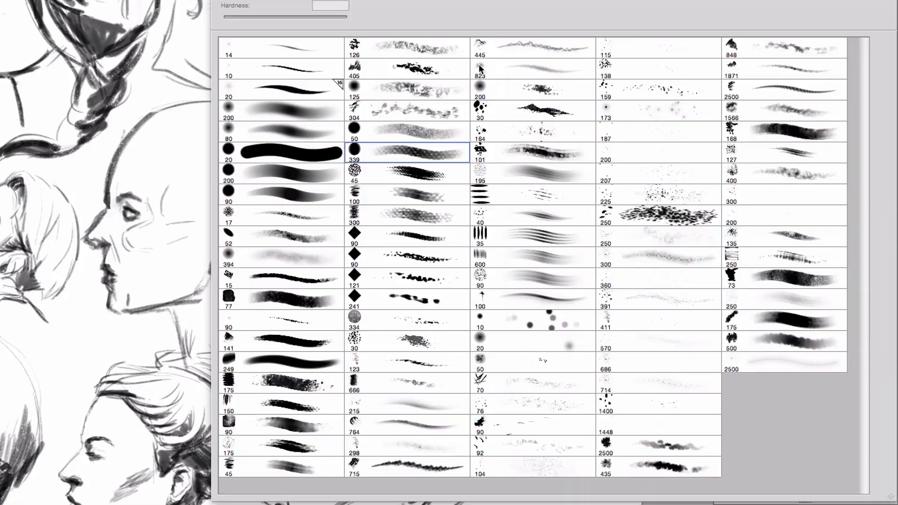
right_click(482, 91)
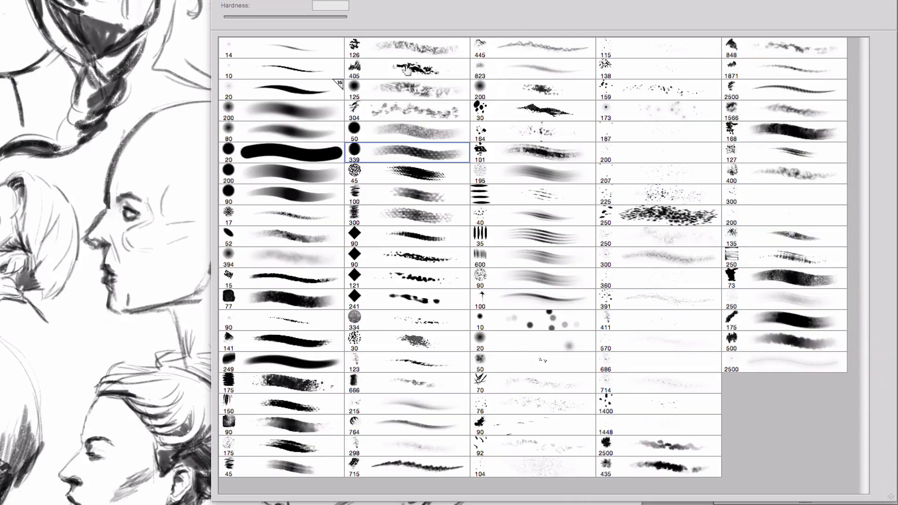
double_click(316, 152)
drag(351, 88, 393, 91)
mouse_move(346, 30)
mouse_down()
mouse_move(309, 42)
mouse_move(321, 72)
mouse_move(354, 27)
mouse_move(321, 80)
mouse_move(321, 119)
mouse_move(294, 135)
mouse_move(311, 120)
mouse_move(276, 169)
mouse_move(320, 199)
mouse_move(315, 166)
mouse_move(321, 194)
mouse_move(296, 206)
mouse_move(297, 267)
mouse_move(306, 244)
mouse_move(347, 280)
mouse_move(464, 262)
mouse_move(518, 162)
mouse_up()
- Mask out the dark paint over the hair with a larger brush, and clean up the nose, lips and chin profile with a smaller one
key(bracketright)
key(bracketright)
key(bracketright)
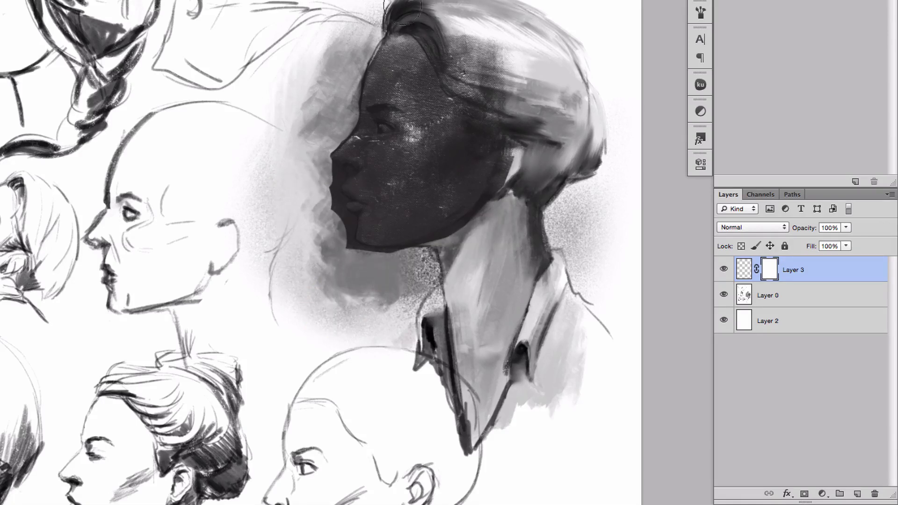
mouse_move(442, 28)
mouse_down()
mouse_move(552, 111)
mouse_move(436, 107)
mouse_up()
key(bracketleft)
key(bracketleft)
key(bracketleft)
mouse_move(345, 181)
mouse_down()
mouse_move(329, 165)
mouse_move(332, 183)
mouse_move(316, 192)
mouse_move(335, 195)
mouse_move(330, 205)
mouse_move(350, 217)
mouse_move(352, 243)
mouse_move(379, 255)
mouse_up()
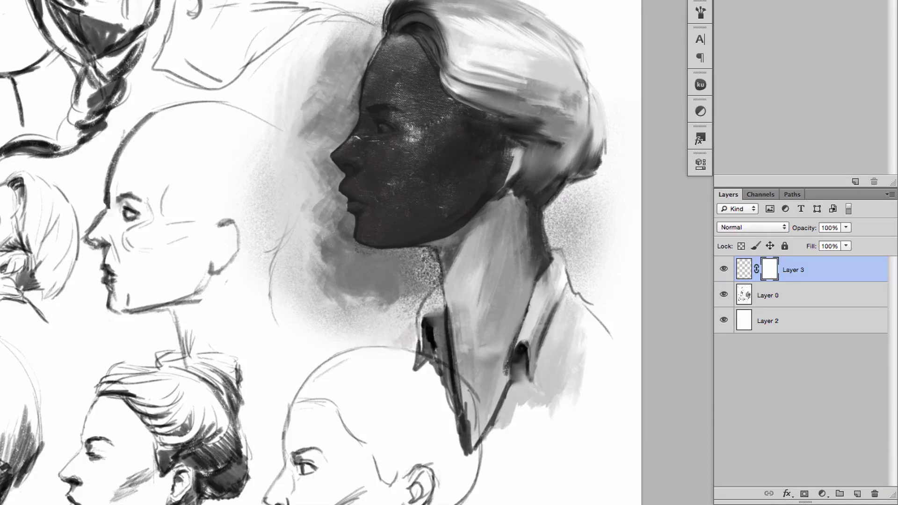
- Choose the soft round 200 brush preset and mask out Layer 3's dark paint over the eye, nose and cheek
right_click(407, 136)
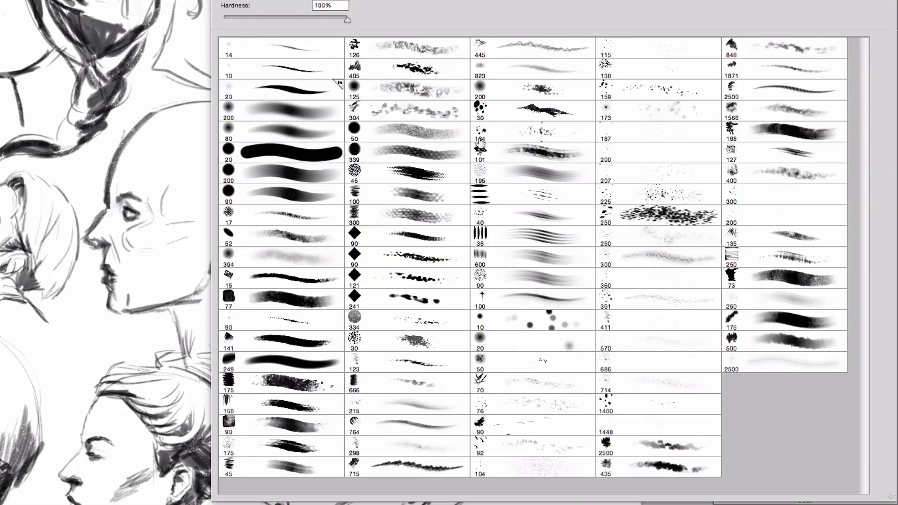
click(309, 113)
double_click(310, 110)
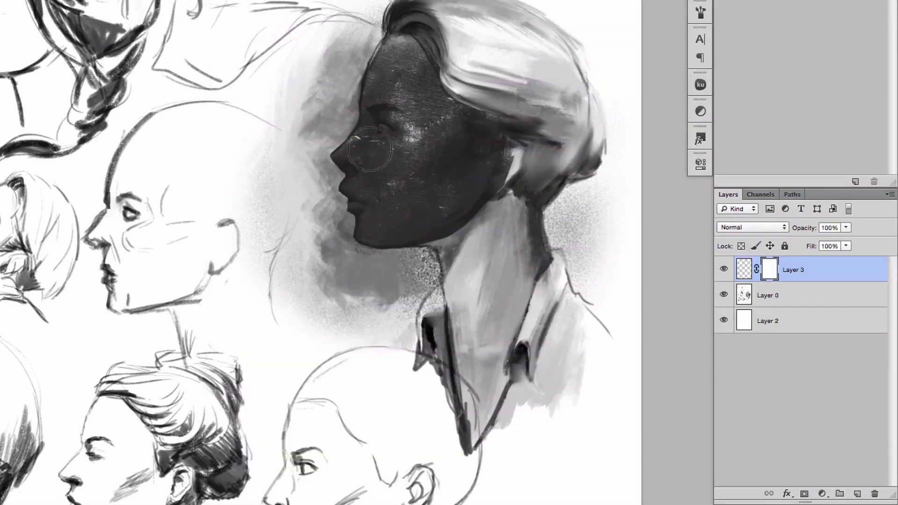
drag(378, 142, 401, 141)
mouse_move(380, 138)
mouse_down()
mouse_move(388, 121)
mouse_move(377, 144)
mouse_move(421, 127)
mouse_move(387, 136)
mouse_move(386, 128)
mouse_up()
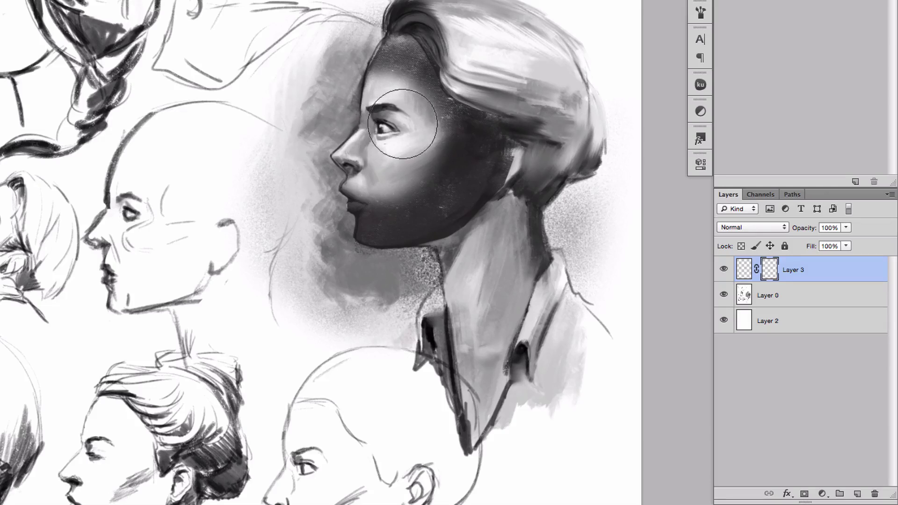
- Undo and redo the soft mask strokes, and brush over the forehead, eye and cheek on Layer 3's mask again
key(super+z)
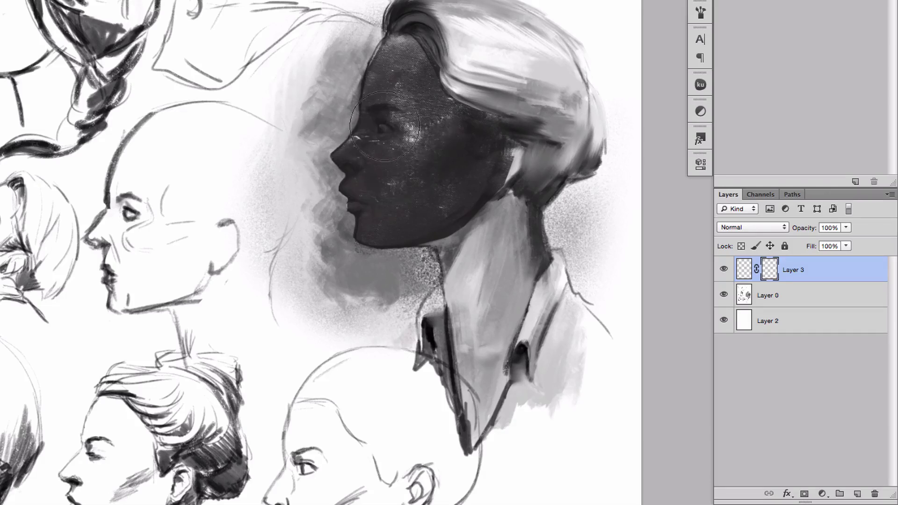
key(super+z)
key(super+z)
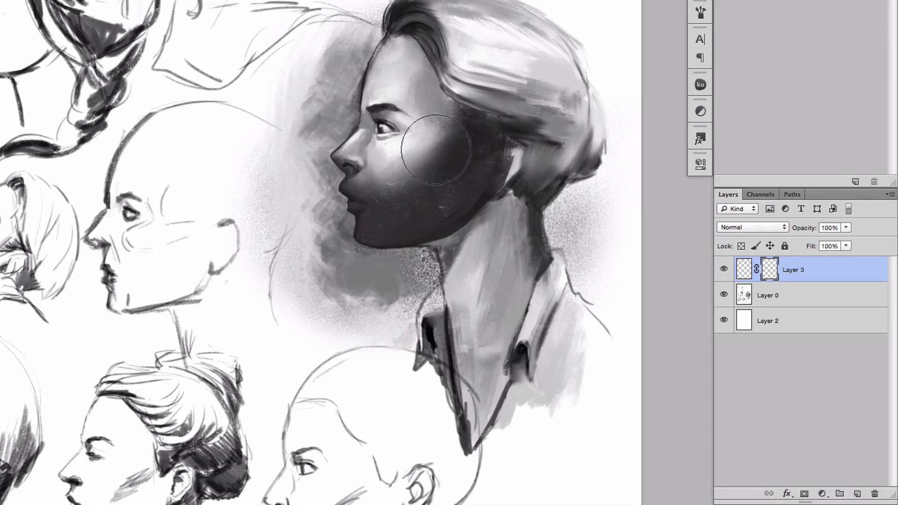
mouse_move(445, 123)
mouse_down()
mouse_move(418, 141)
mouse_move(436, 113)
mouse_move(391, 118)
mouse_move(401, 116)
mouse_move(402, 127)
mouse_move(410, 110)
mouse_move(408, 81)
mouse_move(398, 76)
mouse_move(407, 93)
mouse_move(361, 131)
mouse_up()
- Undo the soft brush strokes on Layer 3's mask to restore the dark paint over the whole face
key(v)
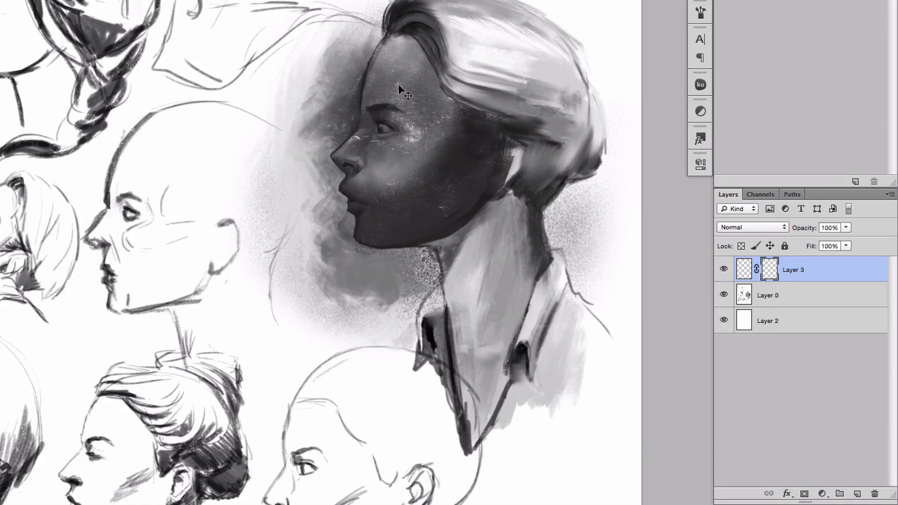
key(alt+super+z)
key(alt+super+z)
key(alt+super+z)
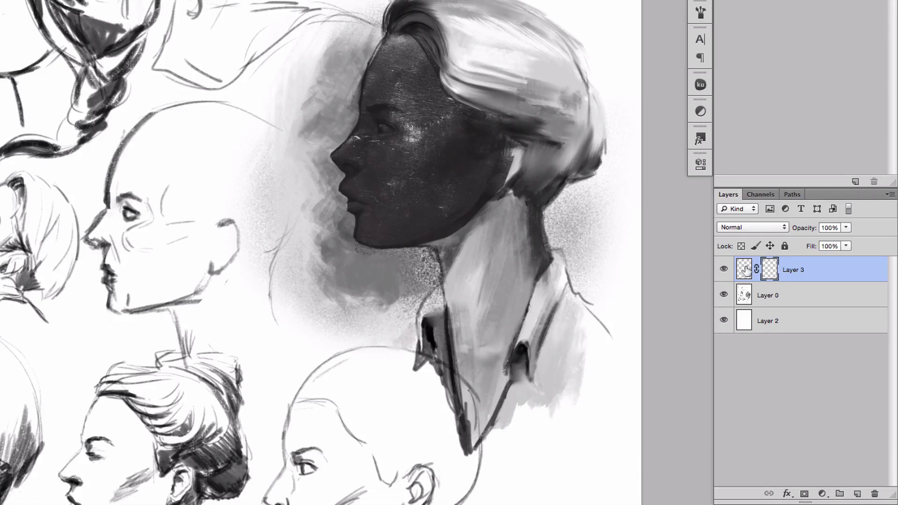
- Try adding a second mask to Layer 3, and undo the addition
click(803, 493)
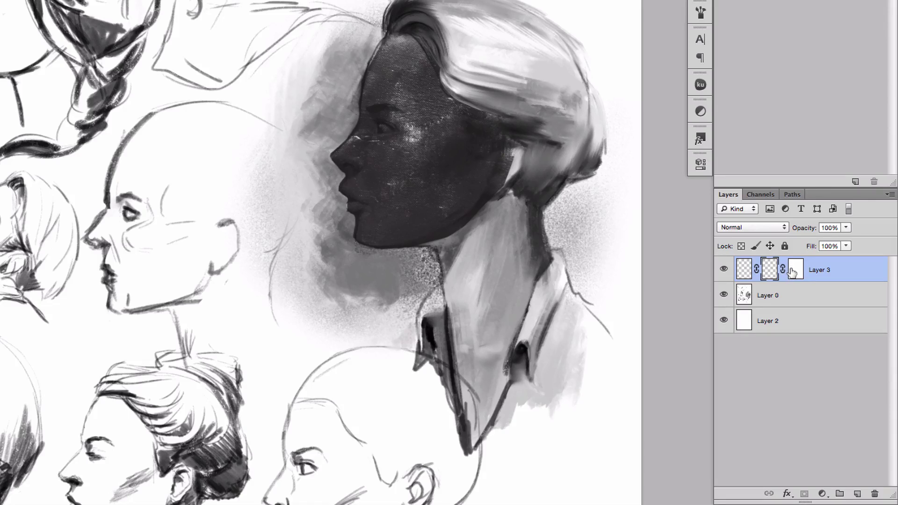
key(ctrl+z)
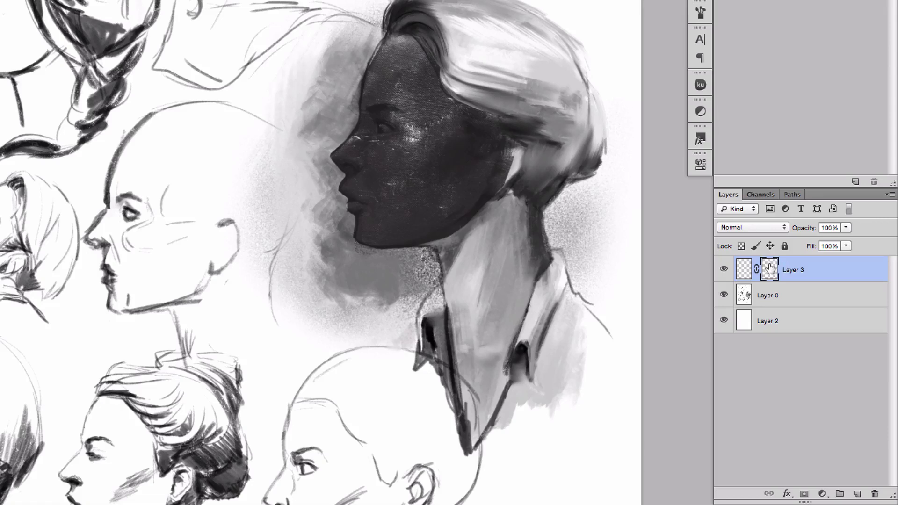
- Put Layer 3 into a new layer group and add a layer mask to the group
click(838, 494)
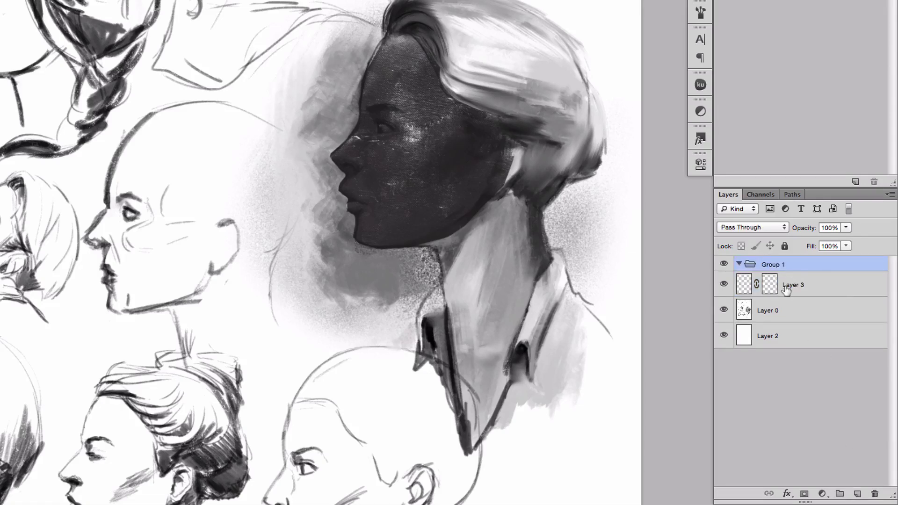
drag(792, 286, 798, 265)
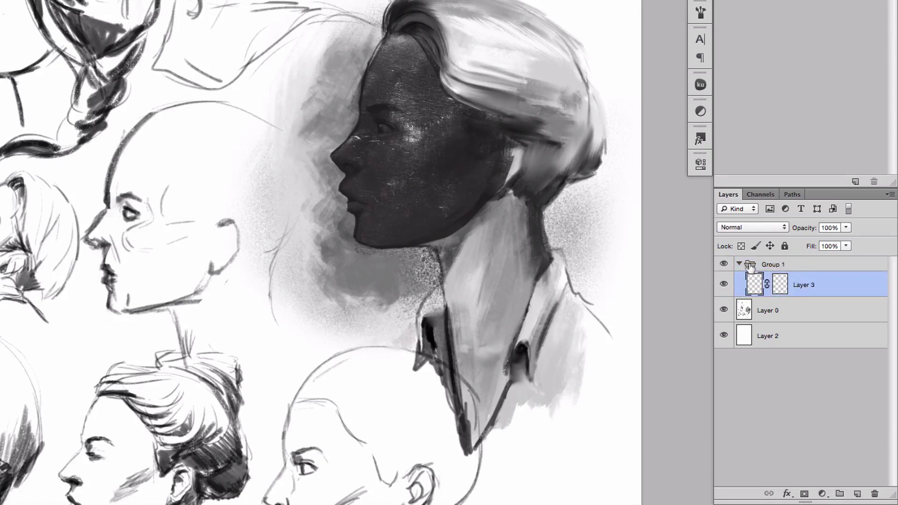
key(alt+])
click(804, 494)
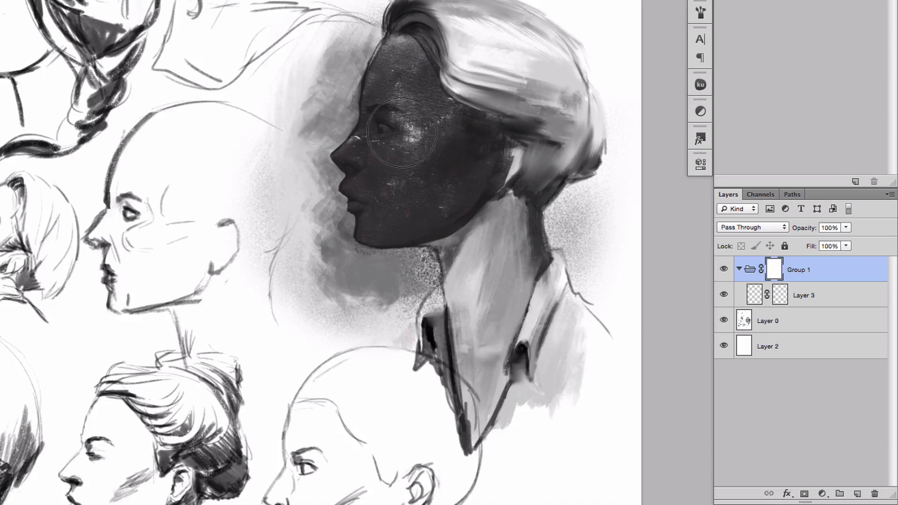
- Paint on the group's mask with the soft brush to fade the dark texture over the eye, forehead, jaw and mouth
mouse_move(374, 136)
mouse_down()
mouse_move(412, 132)
mouse_move(390, 77)
mouse_move(387, 126)
mouse_move(378, 134)
mouse_move(384, 112)
mouse_move(362, 135)
mouse_move(395, 109)
mouse_move(377, 128)
mouse_up()
key(x)
key(v)
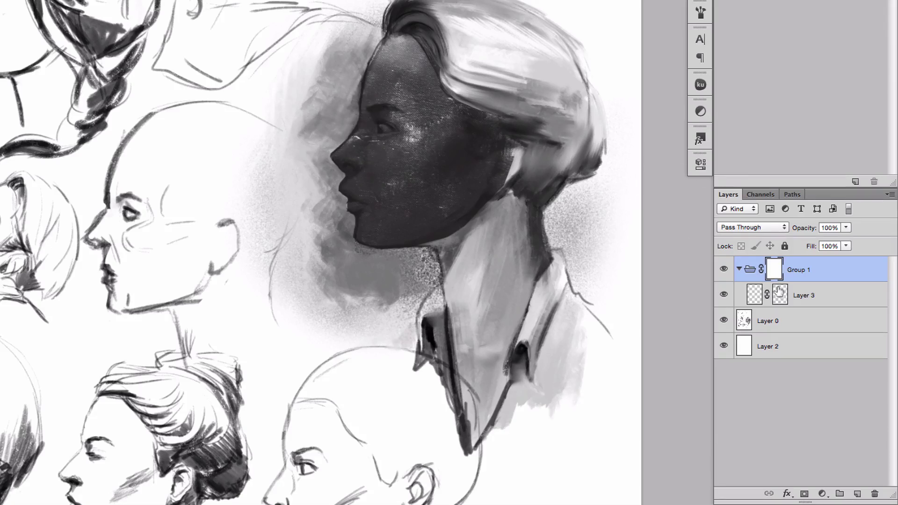
key(b)
click(385, 134)
mouse_move(408, 74)
mouse_down()
mouse_move(415, 52)
mouse_move(444, 68)
mouse_up()
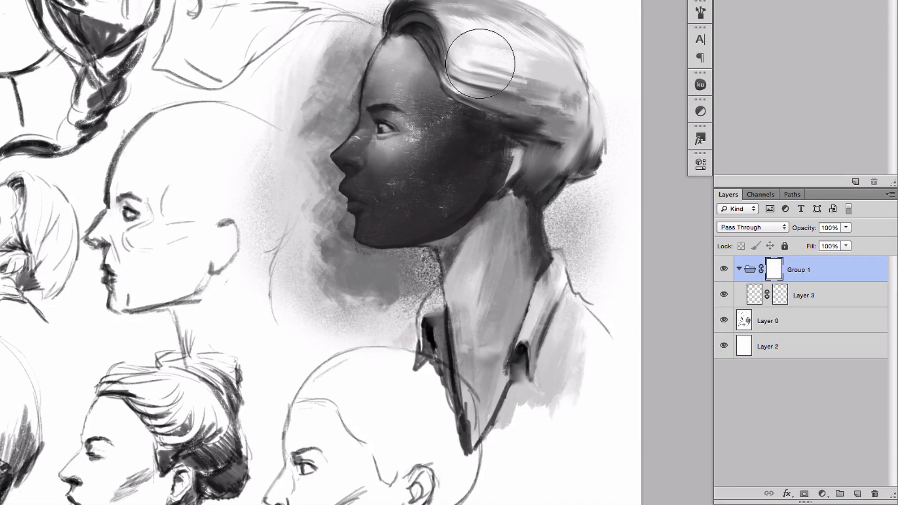
drag(466, 196, 333, 258)
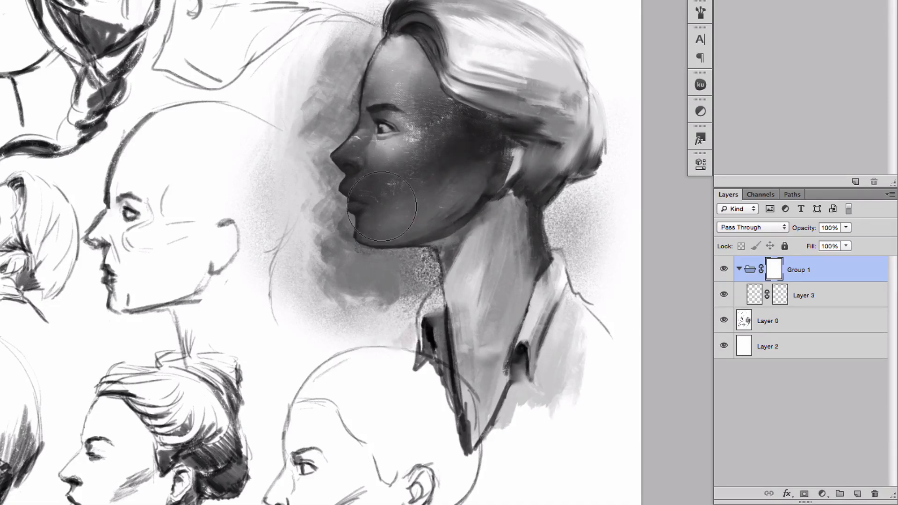
mouse_move(385, 200)
mouse_down()
mouse_move(361, 193)
mouse_move(355, 202)
mouse_move(370, 115)
mouse_move(365, 134)
mouse_move(338, 122)
mouse_move(345, 147)
mouse_up()
- Refine the group's mask along the nose with a smaller brush, and fade the forehead edge with an enlarged one
key(bracketleft)
key(bracketleft)
key(bracketleft)
key(bracketleft)
key(bracketleft)
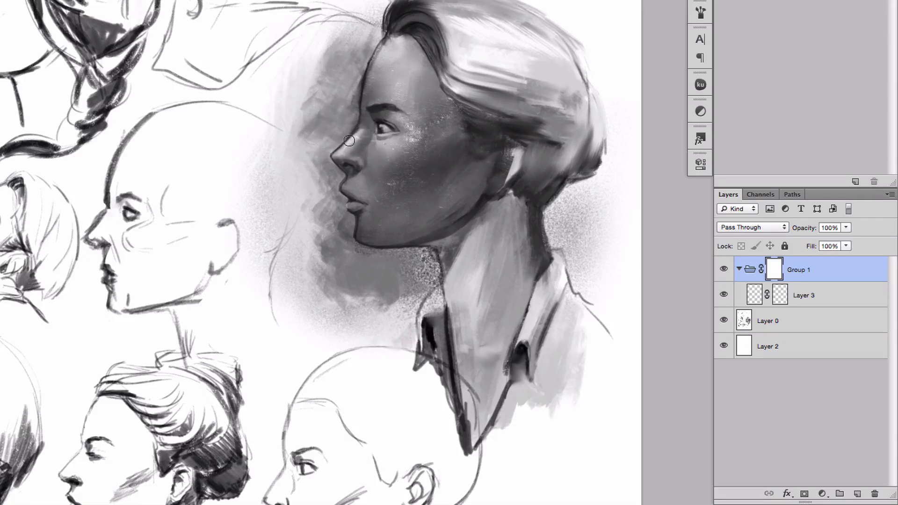
key(])
key(])
key(])
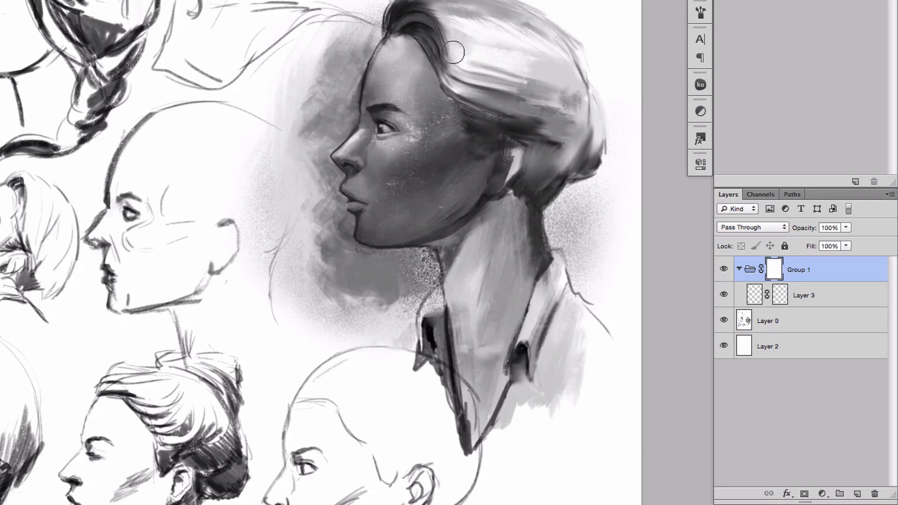
mouse_move(388, 84)
mouse_down()
mouse_move(400, 72)
mouse_move(395, 66)
mouse_up()
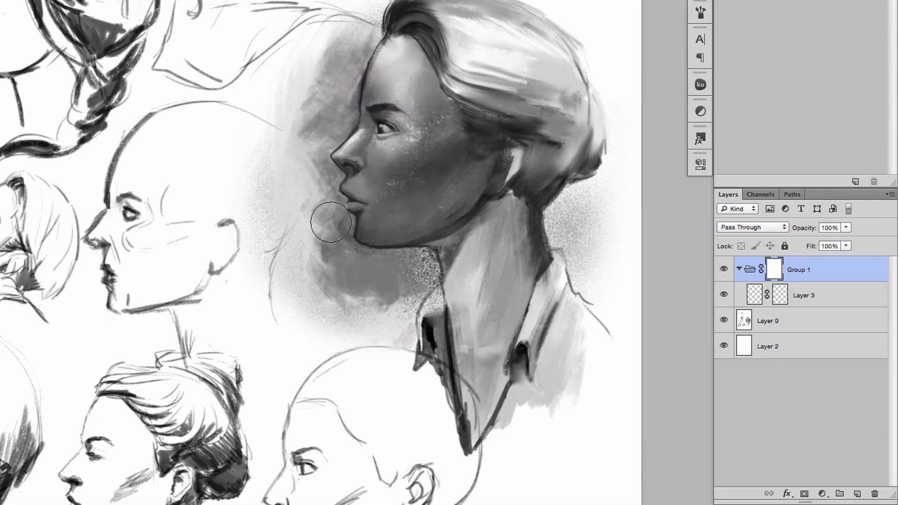
- Touch up the lips on Group 1's mask, and nest Group 1 inside a new layer group with its own layer mask
mouse_move(351, 202)
mouse_down()
mouse_move(336, 207)
mouse_move(354, 213)
mouse_up()
click(841, 493)
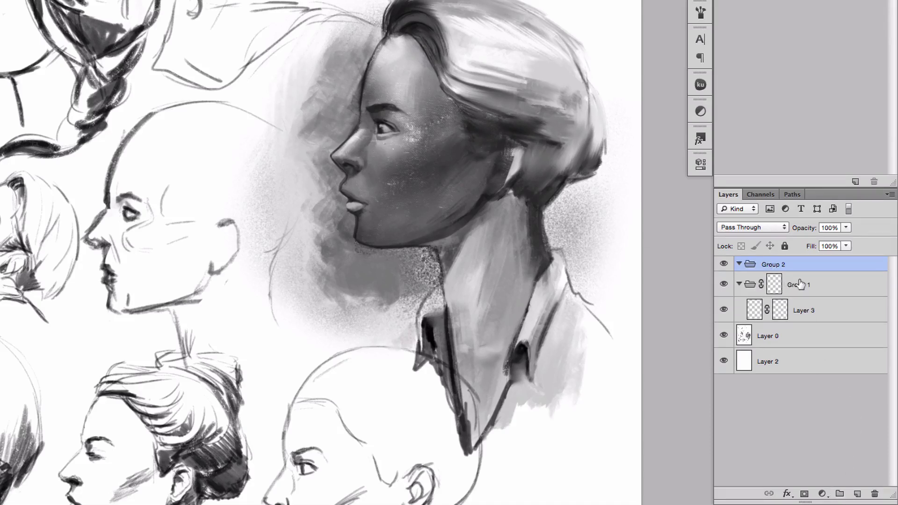
drag(802, 283, 814, 266)
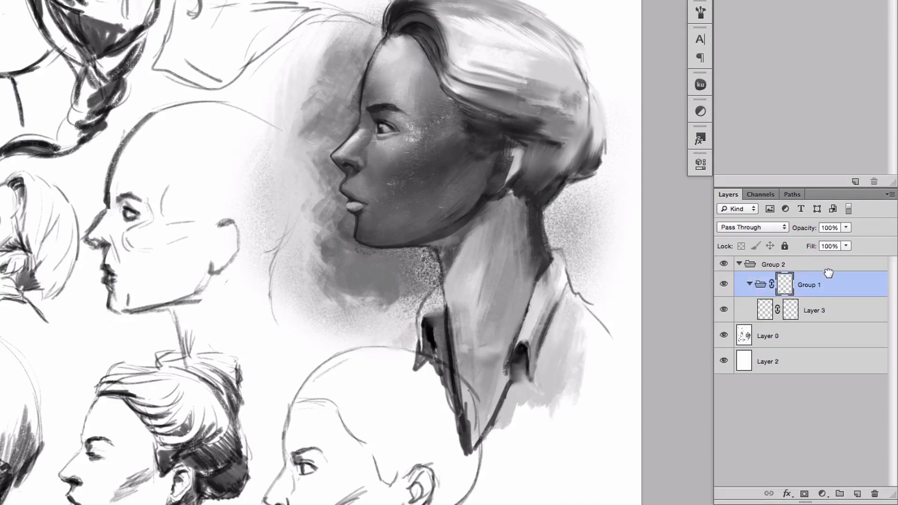
click(795, 265)
click(805, 494)
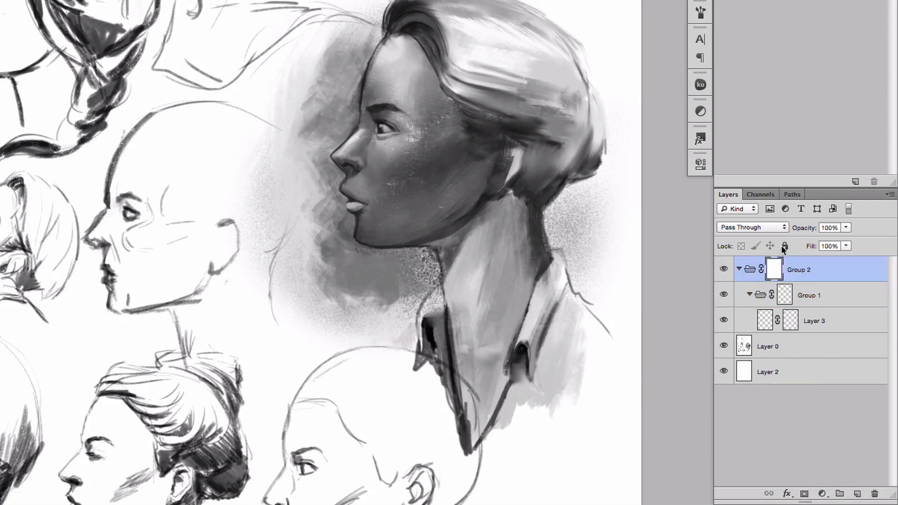
- Paint on the outer group's mask to fade the dark texture over the eye, cheek and forehead
drag(382, 141, 404, 141)
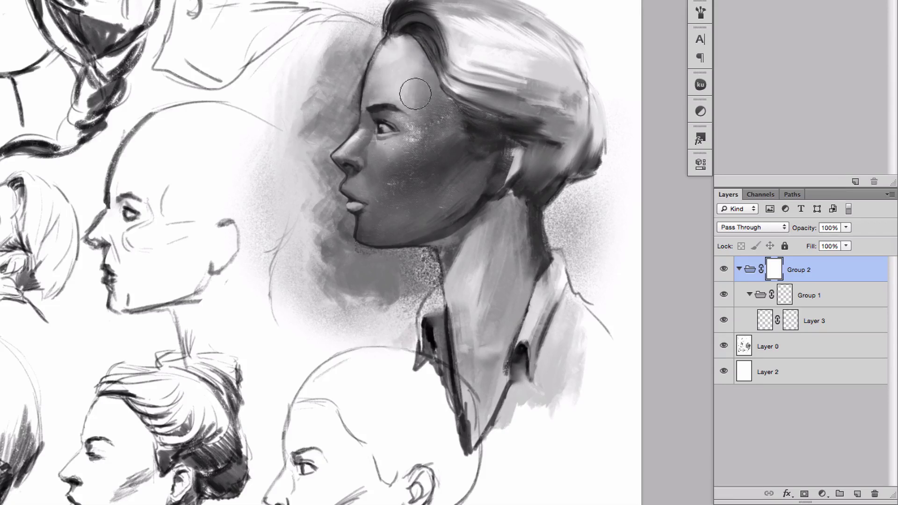
mouse_move(391, 123)
mouse_down()
mouse_move(425, 136)
mouse_move(410, 84)
mouse_move(383, 167)
mouse_move(412, 163)
mouse_up()
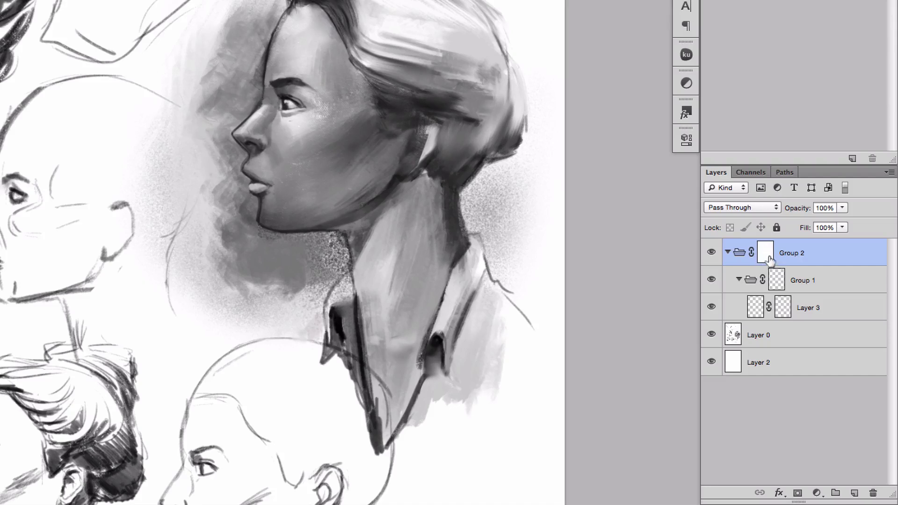
- Compare the portrait with Group 2 hidden and shown, collapsing and expanding the group to review its contents
click(727, 253)
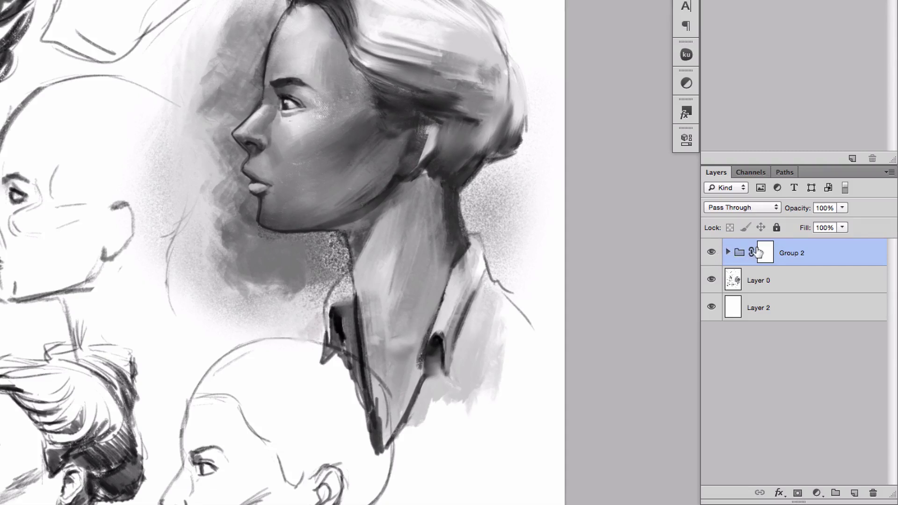
click(711, 253)
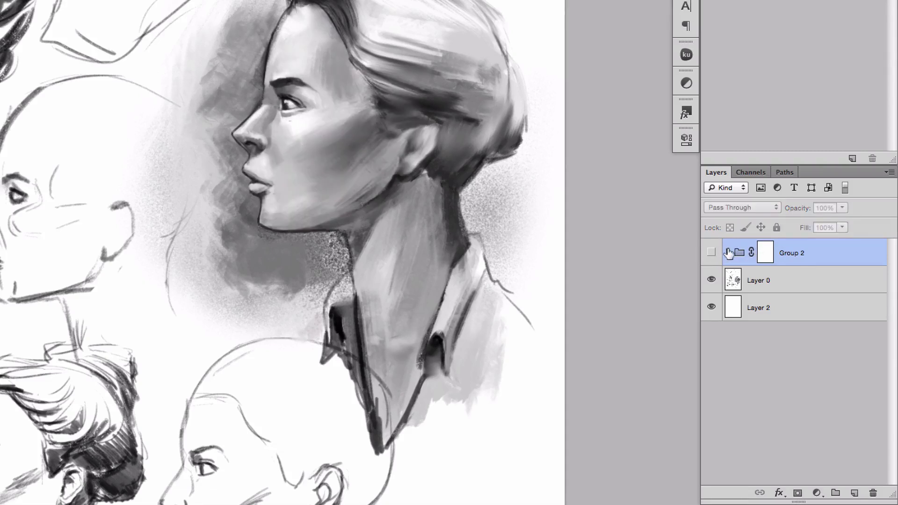
click(728, 253)
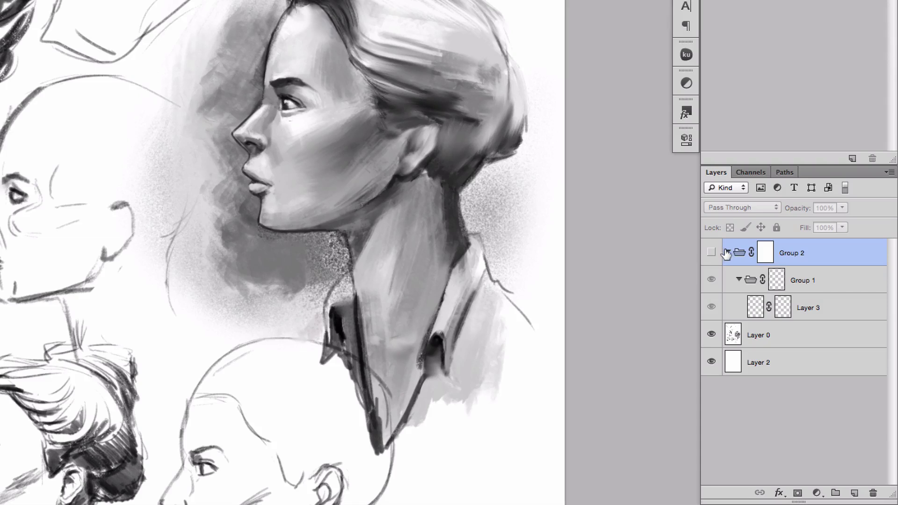
click(727, 253)
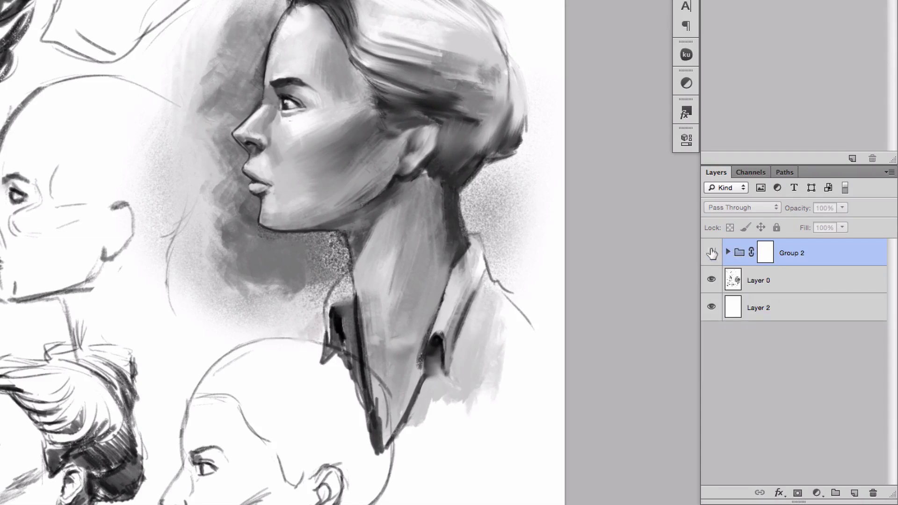
click(711, 253)
click(726, 252)
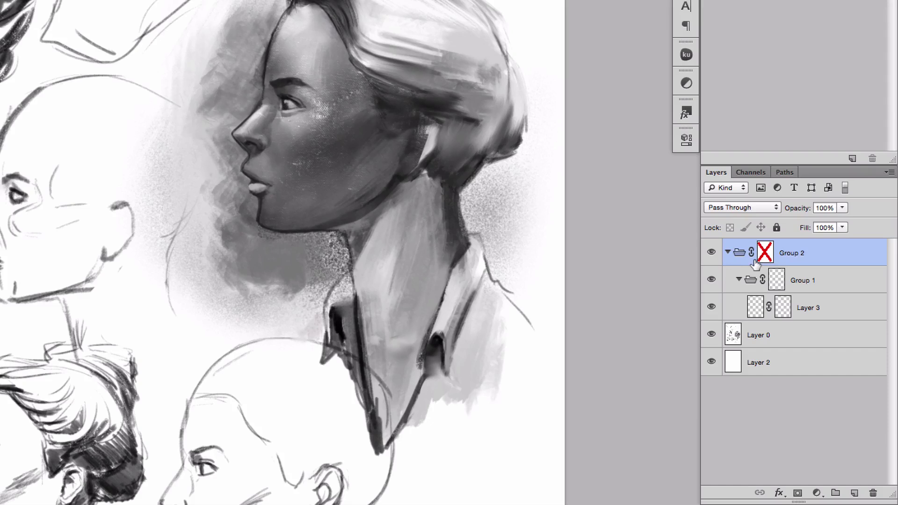
- Disable the masks of Group 1 and Layer 3 to inspect their effect, and re-enable all three stacked masks
shift+click(775, 279)
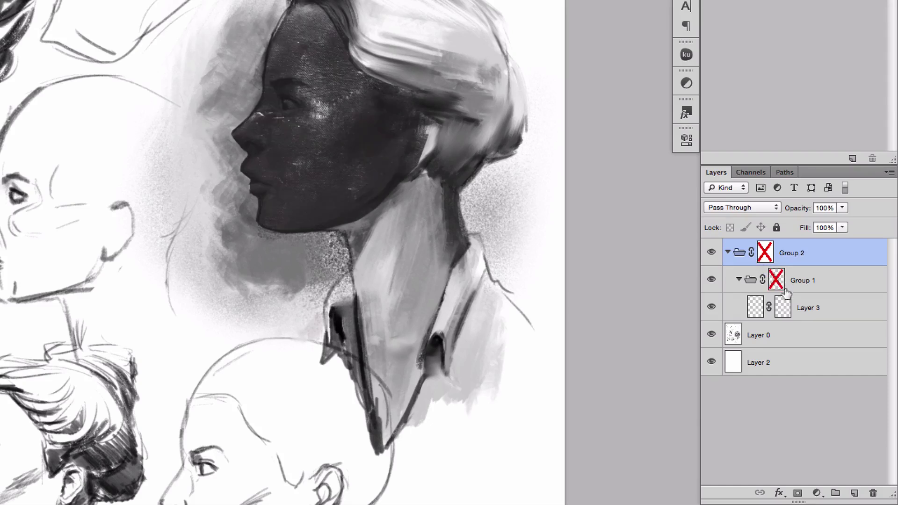
shift+click(781, 306)
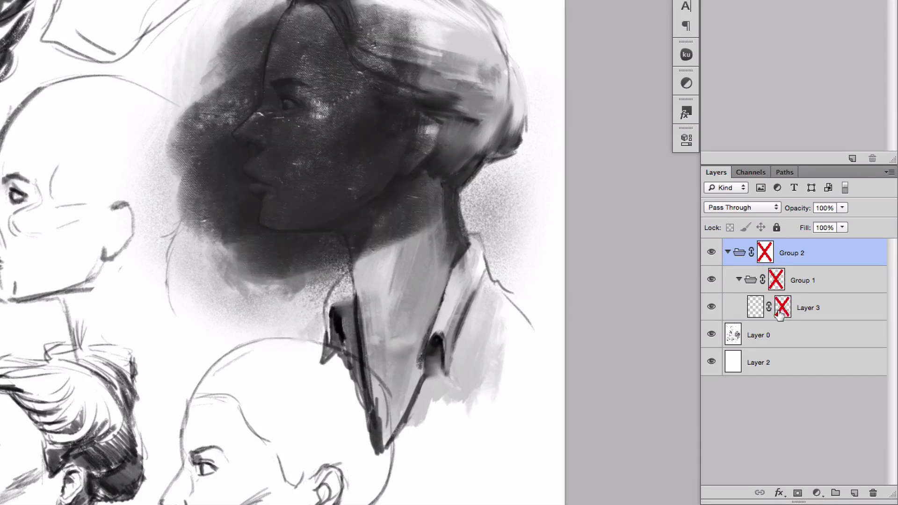
shift+click(782, 305)
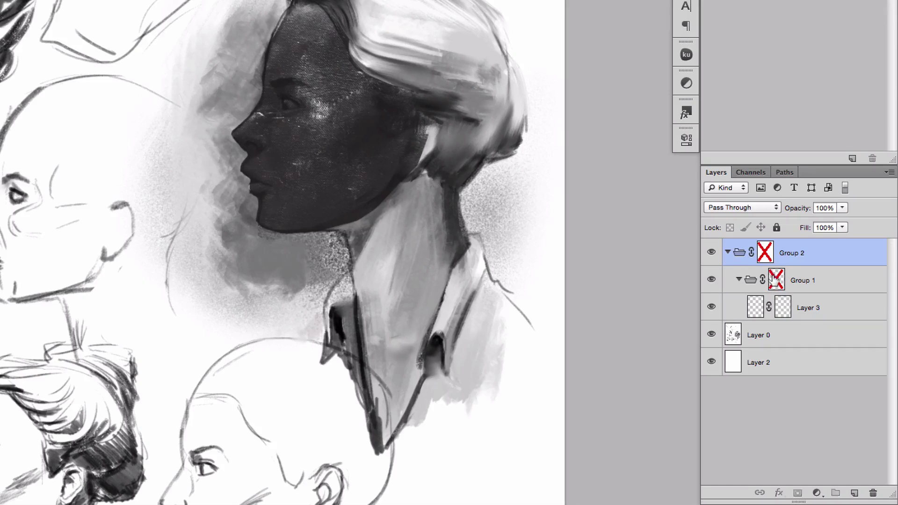
shift+click(776, 279)
shift+click(765, 257)
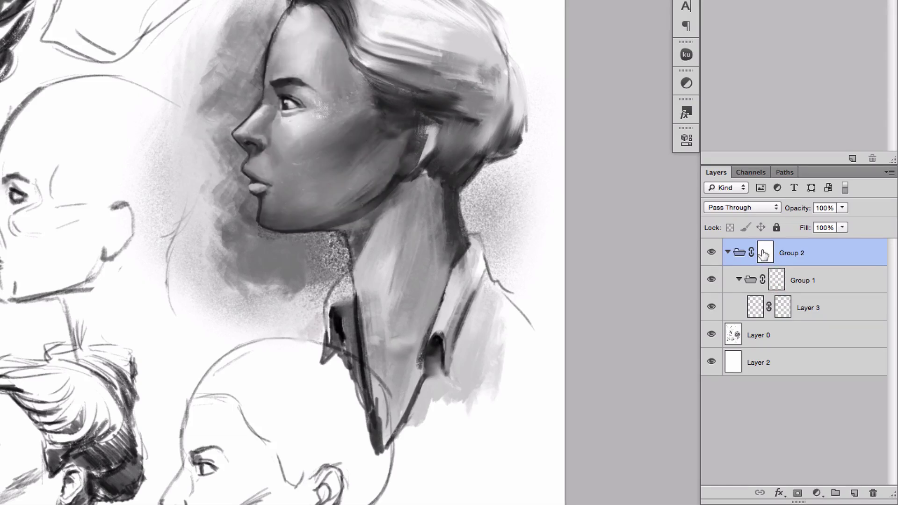
- Disable the masks on Group 2, Group 1 and Layer 3 once more, and switch all of them back on
shift+click(765, 255)
shift+click(776, 279)
shift+click(783, 307)
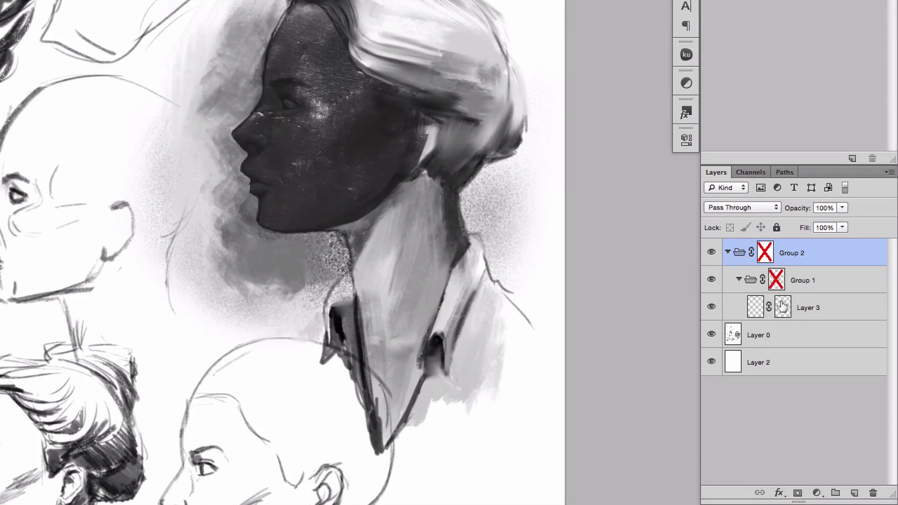
shift+click(772, 276)
shift+click(766, 255)
shift+click(783, 305)
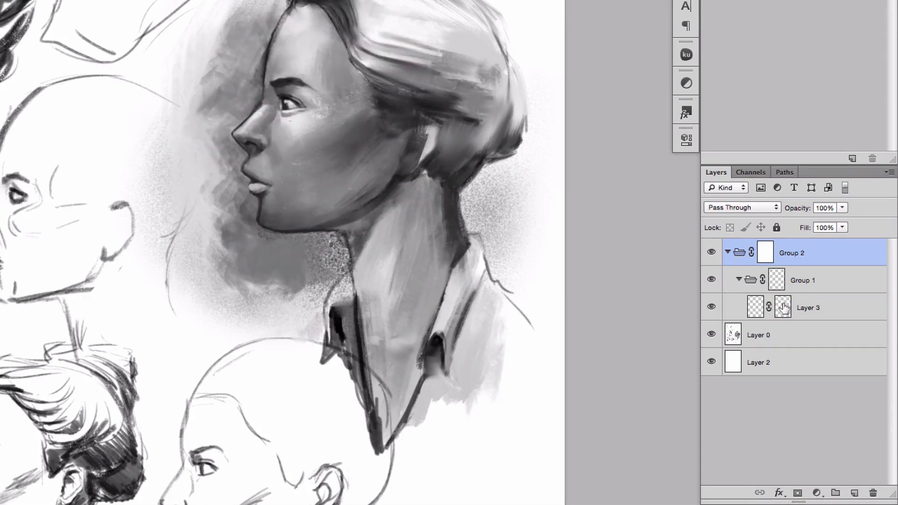
- Toggle Group 2's mask off and on repeatedly to compare the face with and without it, leaving it enabled
shift+click(764, 255)
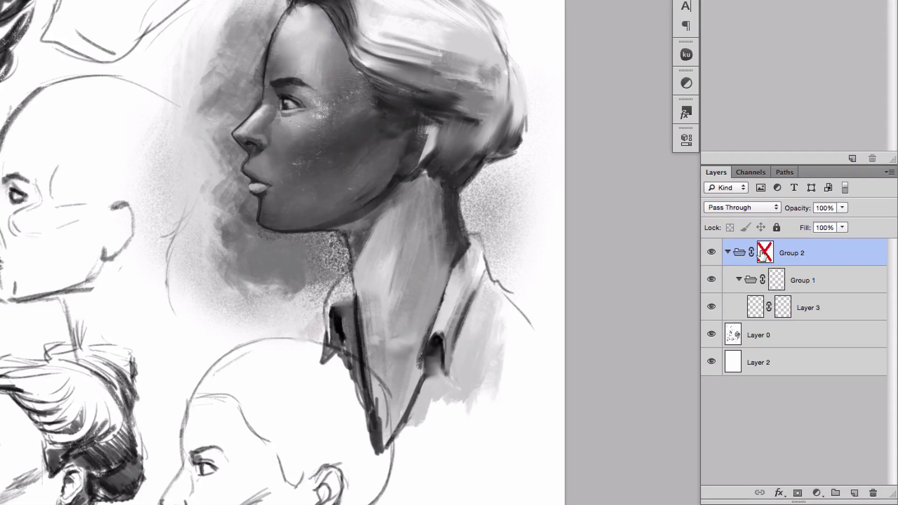
shift+click(764, 254)
shift+click(764, 254)
shift+click(764, 253)
shift+click(764, 253)
shift+click(764, 253)
shift+click(764, 252)
shift+click(764, 253)
shift+click(764, 253)
shift+click(764, 254)
shift+click(763, 255)
shift+click(763, 255)
shift+click(763, 255)
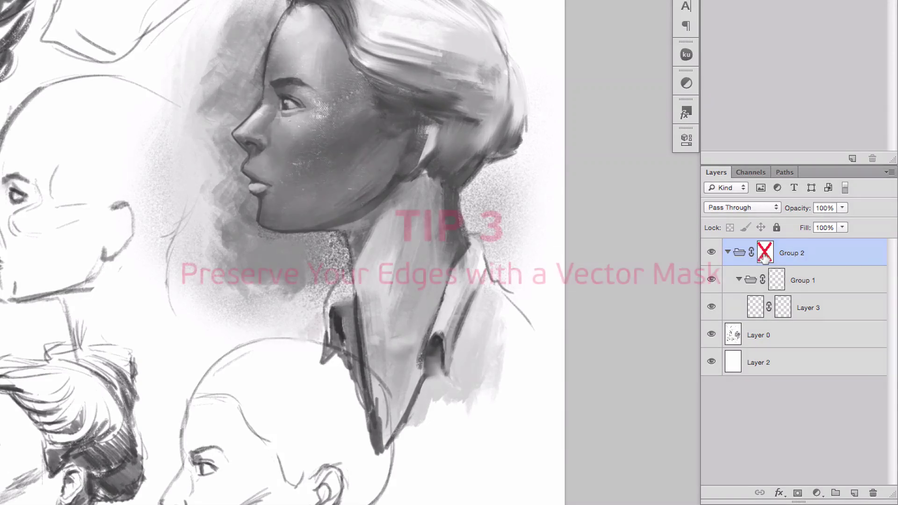
shift+click(763, 257)
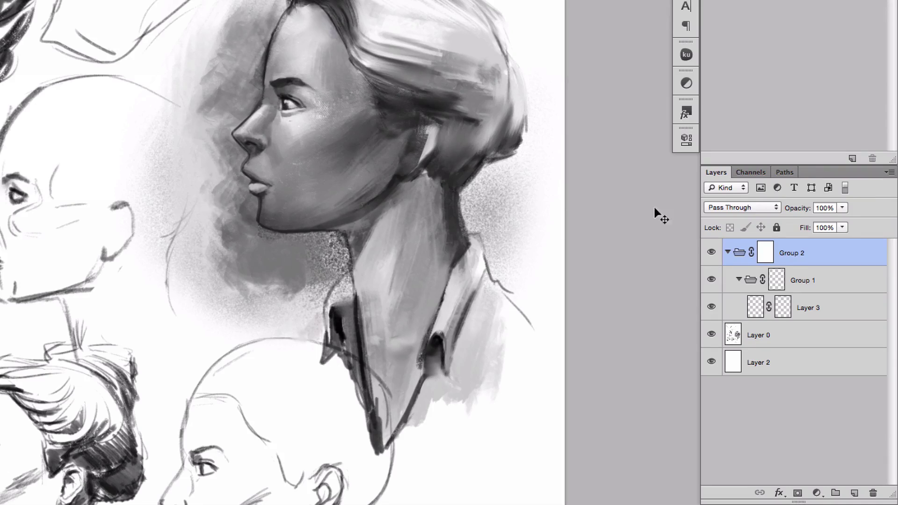
- Ungroup Group 2 and Group 1, and delete Layer 3's layer mask without applying it
key(super+shift+g)
key(super+shift+g)
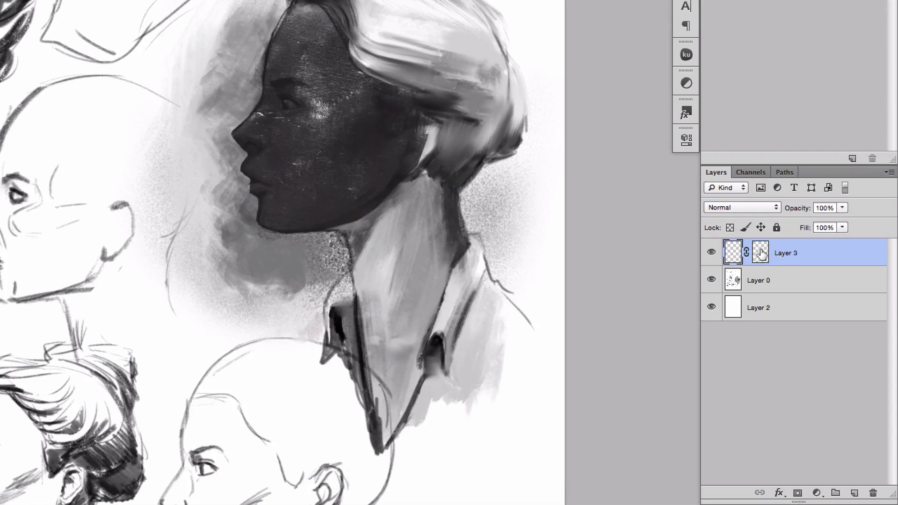
drag(761, 254, 873, 491)
click(273, 32)
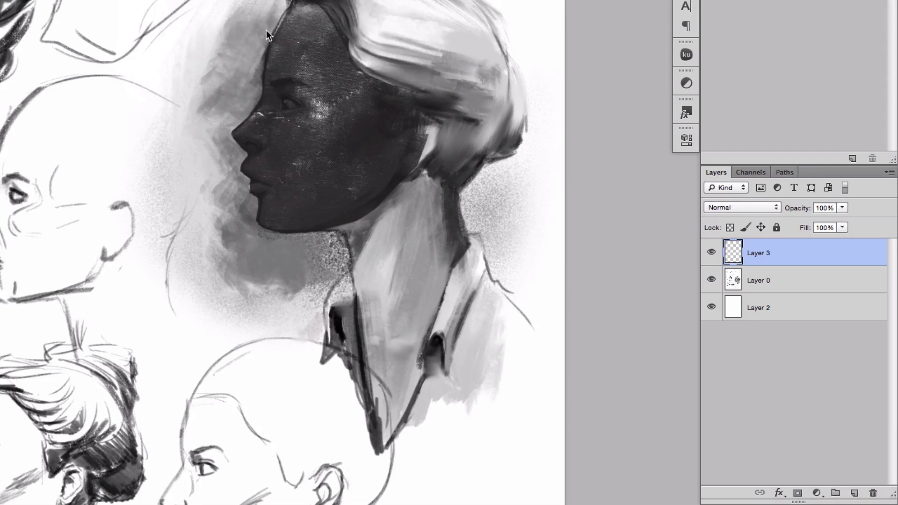
- Check Layer 3's dark paint by hiding and showing it, and add both a layer mask and a vector mask to it
click(709, 252)
click(709, 252)
click(707, 254)
click(706, 255)
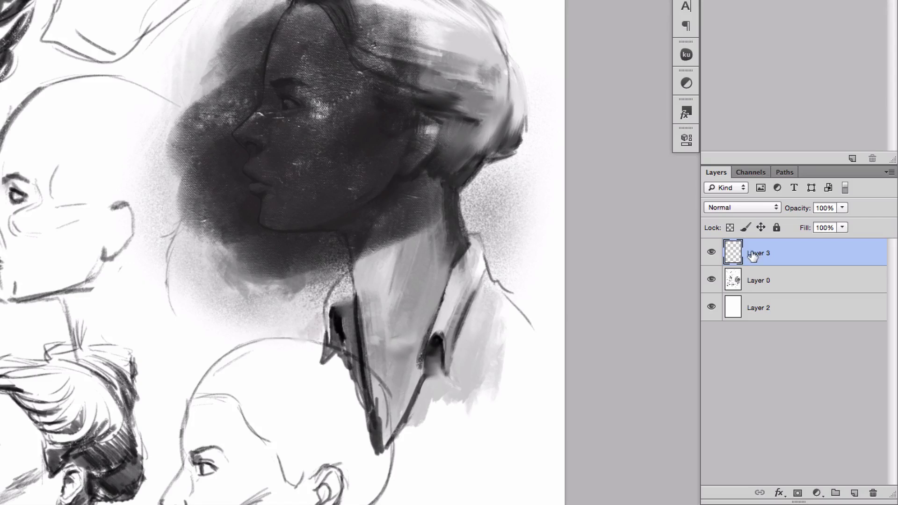
click(797, 493)
click(797, 492)
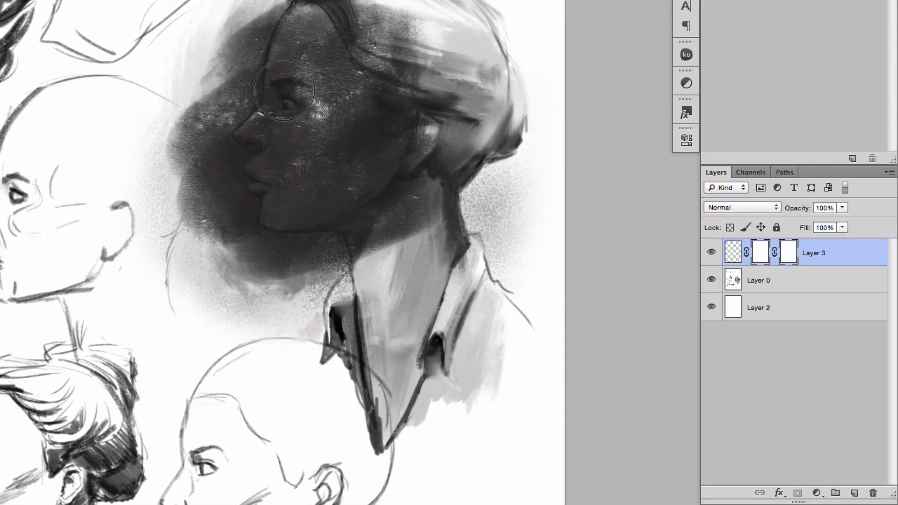
- Try painting away the dark texture around the front of the face on Layer 3's layer mask, and refill the mask with white
mouse_move(180, 90)
mouse_down()
mouse_move(210, 58)
mouse_move(183, 120)
mouse_move(232, 30)
mouse_move(189, 139)
mouse_move(211, 84)
mouse_move(208, 122)
mouse_move(230, 180)
mouse_move(264, 177)
mouse_move(337, 207)
mouse_up()
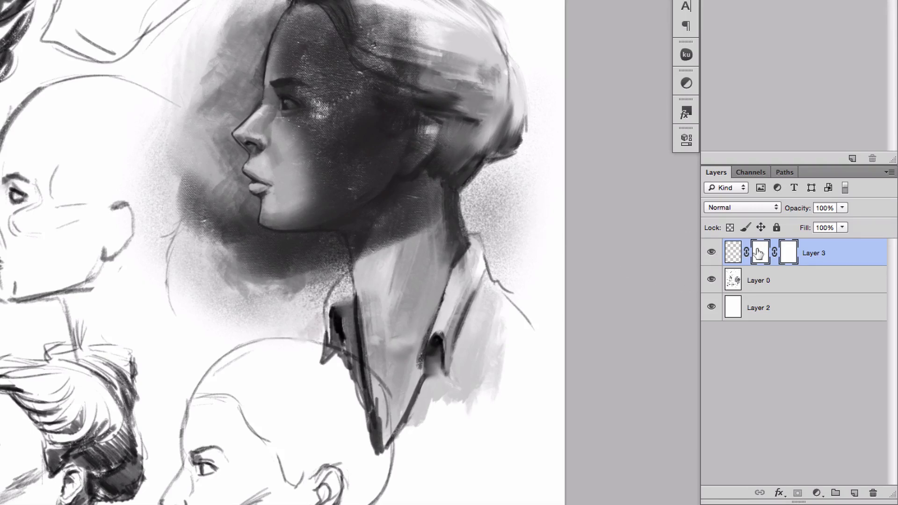
key(super+BackSpace)
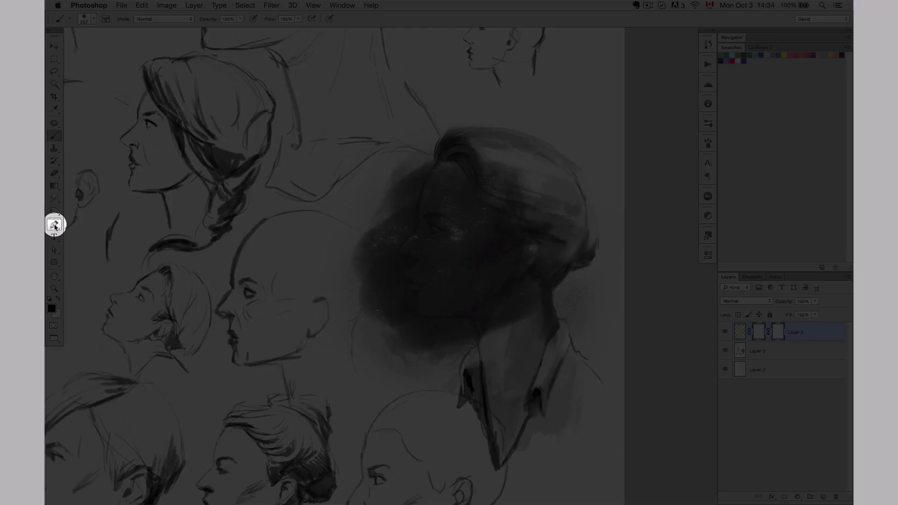
- With the Pen tool in Path mode, trace Layer 3's vector mask from the top of the forehead down to the base of the nose
click(55, 226)
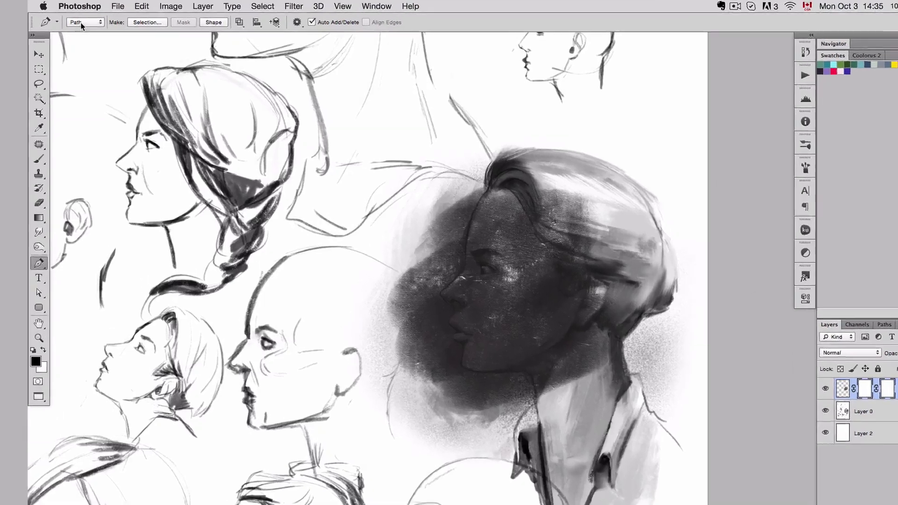
click(93, 19)
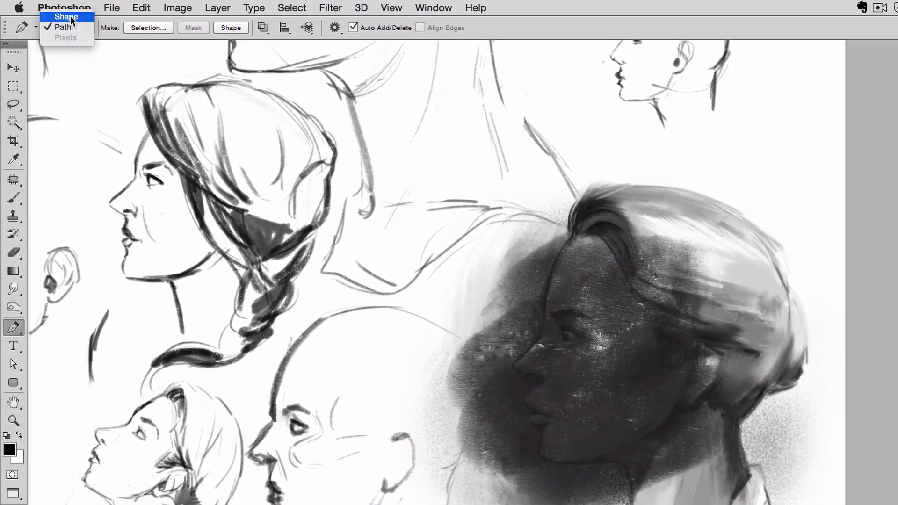
click(65, 27)
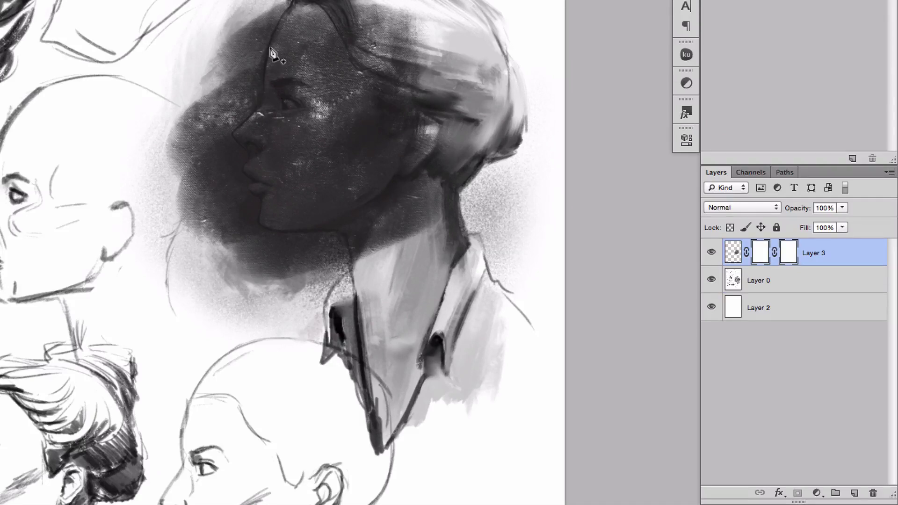
click(290, 4)
click(260, 68)
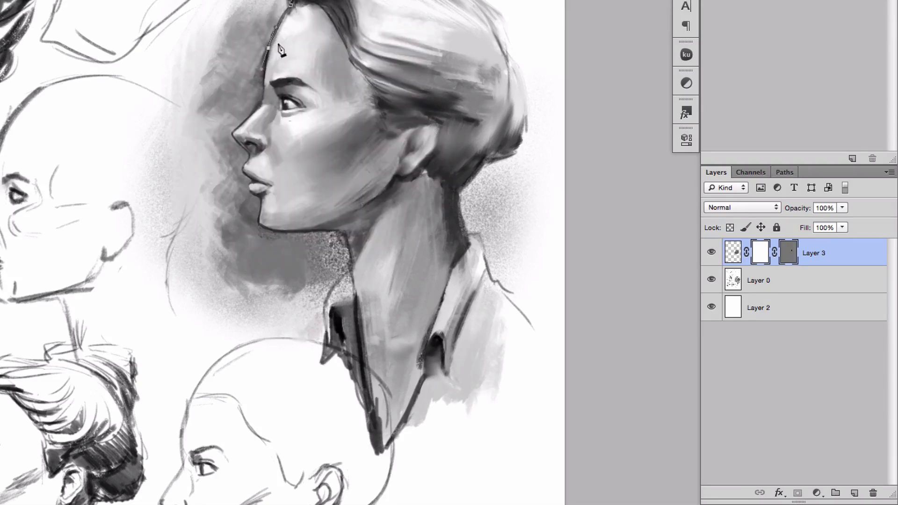
drag(260, 108, 258, 117)
click(232, 135)
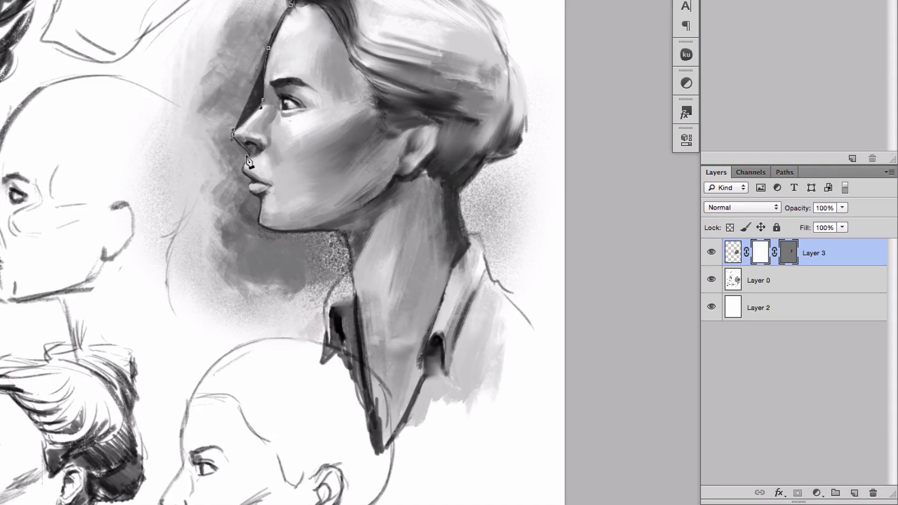
click(250, 154)
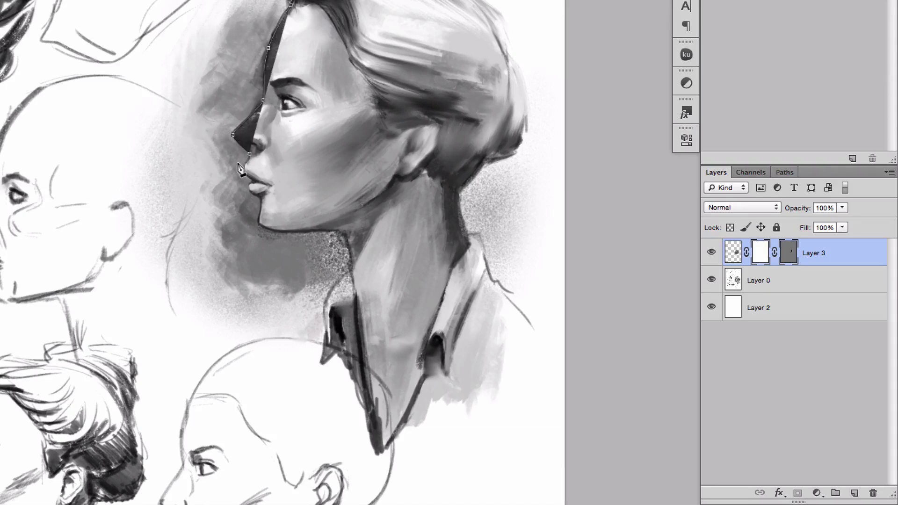
- Continue the vector mask path around the lips and chin and along the underside of the jaw
click(243, 167)
click(251, 179)
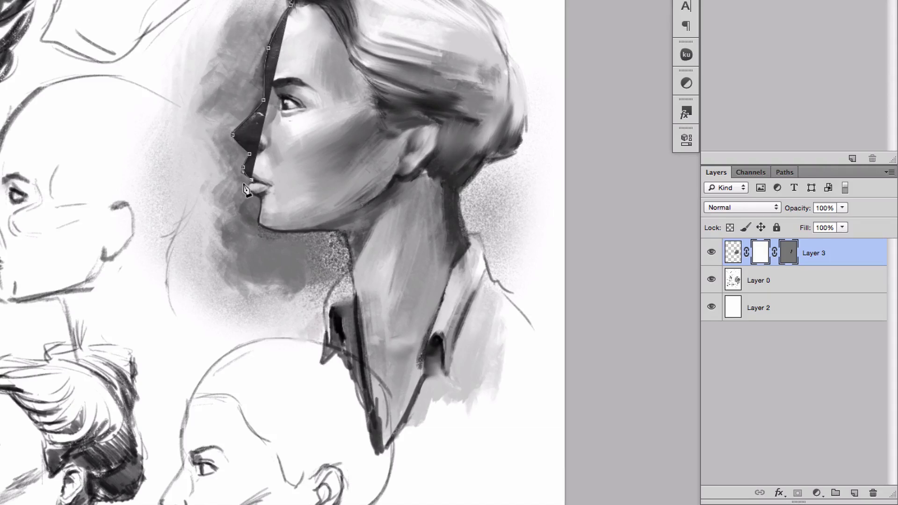
click(248, 188)
click(260, 196)
click(259, 224)
click(293, 231)
click(345, 234)
- Extend the vector mask path up the jaw, around the ear and along the hairline, closing it at the forehead
click(397, 178)
click(415, 173)
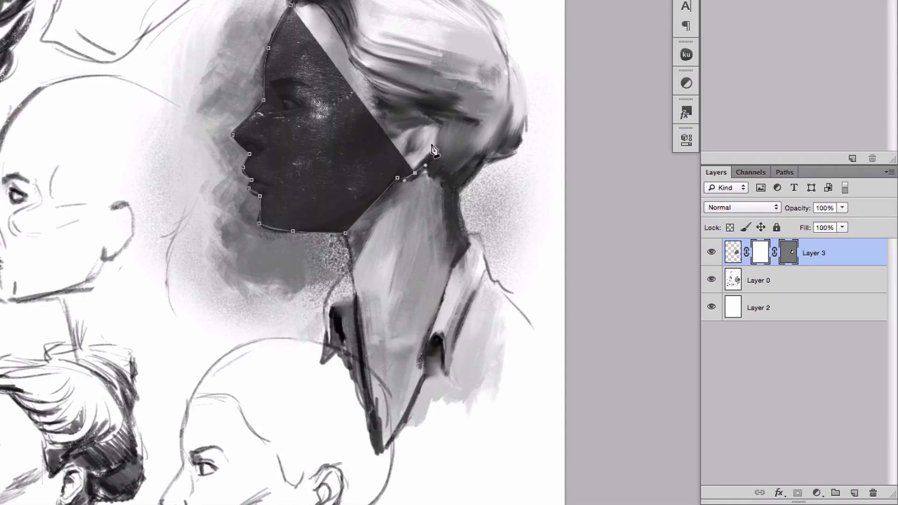
click(434, 150)
drag(351, 61, 344, 48)
drag(323, 9, 313, 2)
click(291, 5)
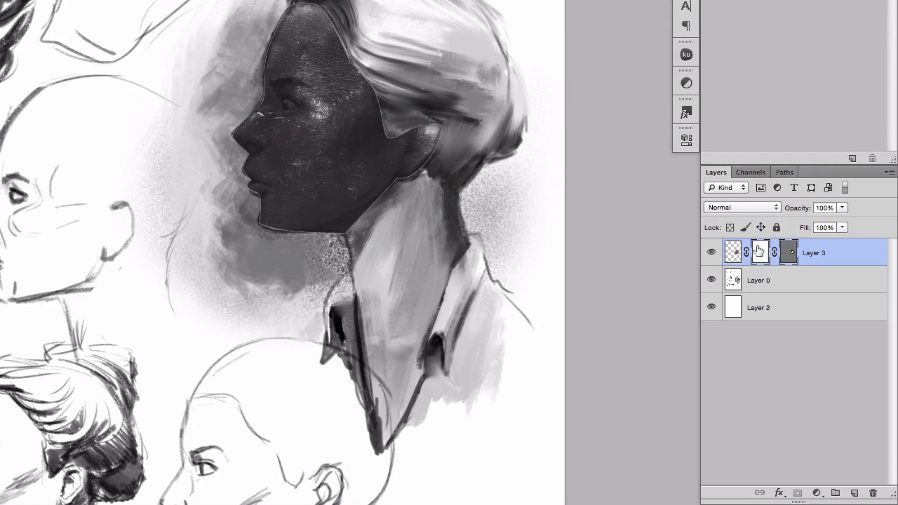
- Pick another brush, undo the test strokes near the eye, and paint on Layer 3's layer mask to fade the texture around the eye
right_click(355, 111)
double_click(254, 85)
mouse_move(288, 114)
mouse_down()
mouse_move(308, 109)
mouse_move(290, 119)
mouse_move(329, 99)
mouse_move(303, 100)
mouse_move(275, 117)
mouse_move(285, 112)
mouse_move(276, 153)
mouse_move(277, 115)
mouse_up()
key(ctrl+alt+z)
key(ctrl+alt+z)
key(ctrl+alt+z)
key(ctrl+alt+z)
key(ctrl+alt+z)
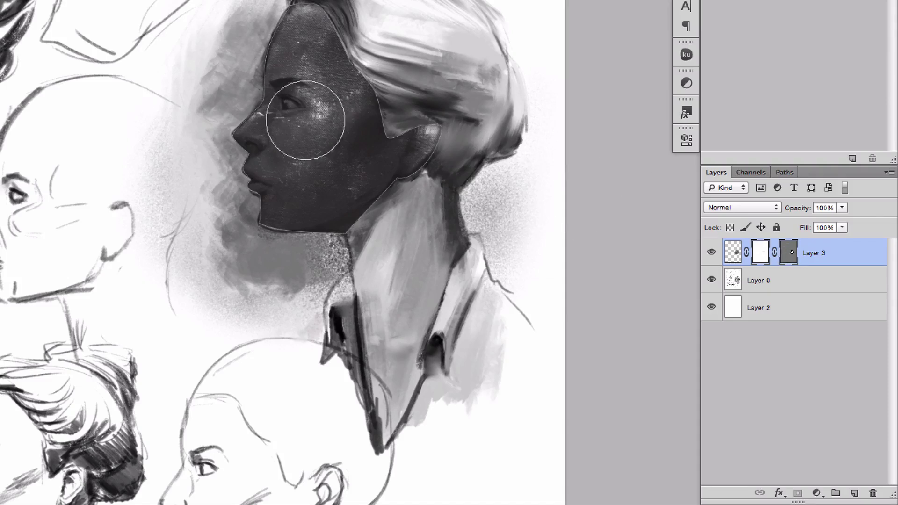
mouse_move(294, 117)
mouse_down()
mouse_move(304, 26)
mouse_move(321, 23)
mouse_move(307, 22)
mouse_move(335, 27)
mouse_move(308, 58)
mouse_move(312, 68)
mouse_move(381, 93)
mouse_up()
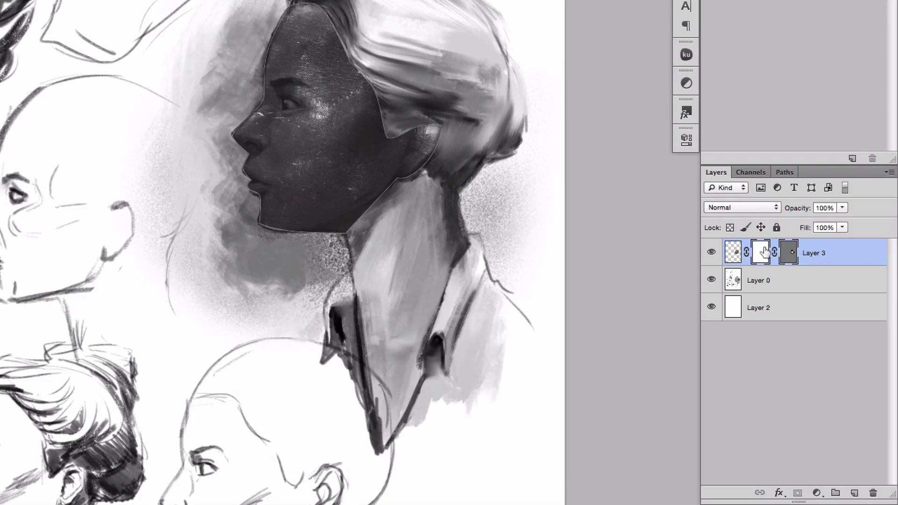
- Paint on Layer 3's layer mask to fade the texture from the forehead and nose across the cheek, jaw and ear
mouse_move(329, 53)
mouse_down()
mouse_move(293, 33)
mouse_move(328, 51)
mouse_move(284, 69)
mouse_move(288, 125)
mouse_move(281, 115)
mouse_move(325, 103)
mouse_move(314, 111)
mouse_move(253, 106)
mouse_move(234, 130)
mouse_up()
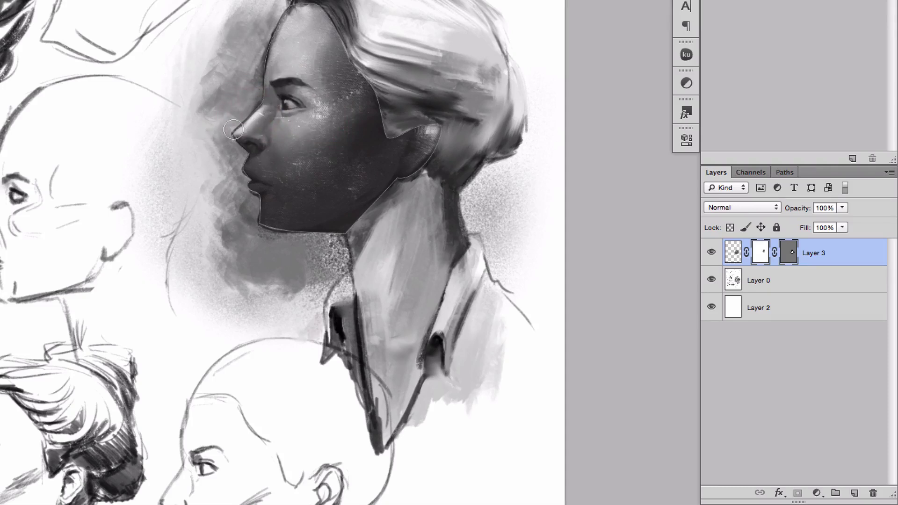
ctrl+alt+drag(303, 97, 322, 97)
drag(342, 39, 345, 36)
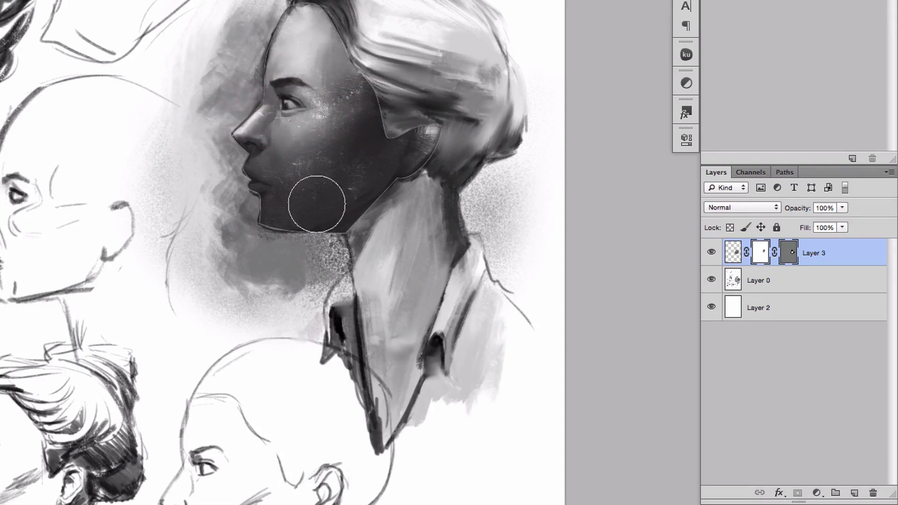
ctrl+alt+drag(328, 220, 348, 220)
drag(266, 203, 405, 182)
mouse_move(388, 141)
mouse_down()
mouse_move(373, 176)
mouse_move(374, 157)
mouse_move(266, 119)
mouse_move(328, 101)
mouse_move(281, 98)
mouse_move(307, 88)
mouse_up()
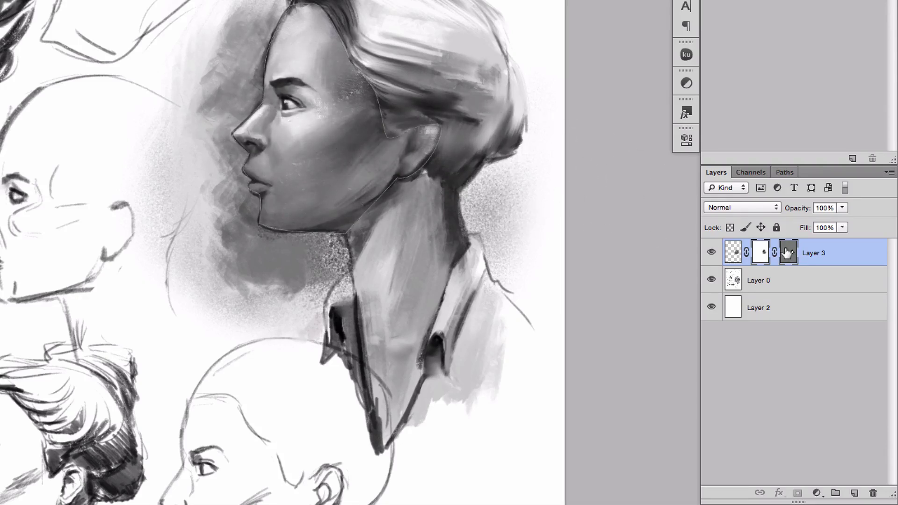
- Display Layer 3's vector mask path and adjust its anchor points around the hairline, forehead and lips
click(788, 253)
key(z)
click(313, 130)
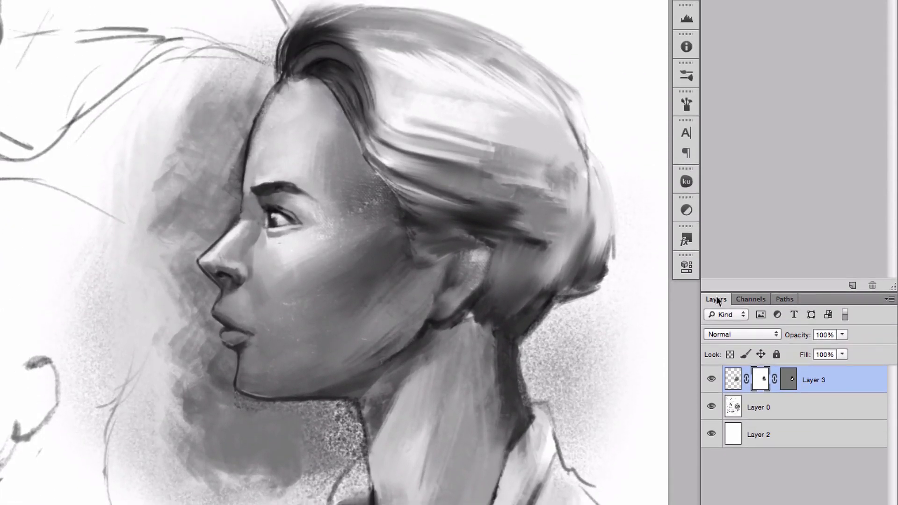
click(789, 379)
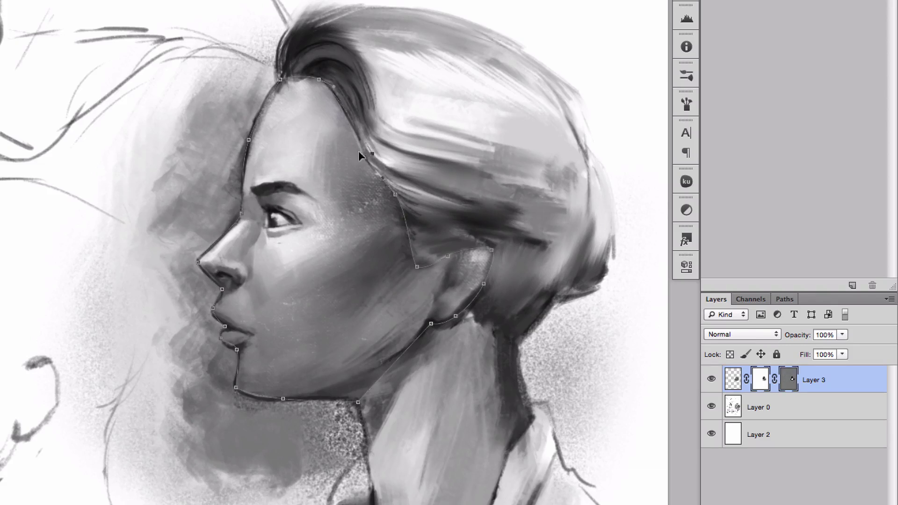
mouse_move(317, 77)
mouse_down()
mouse_move(308, 76)
mouse_move(318, 79)
mouse_up()
click(280, 78)
click(212, 310)
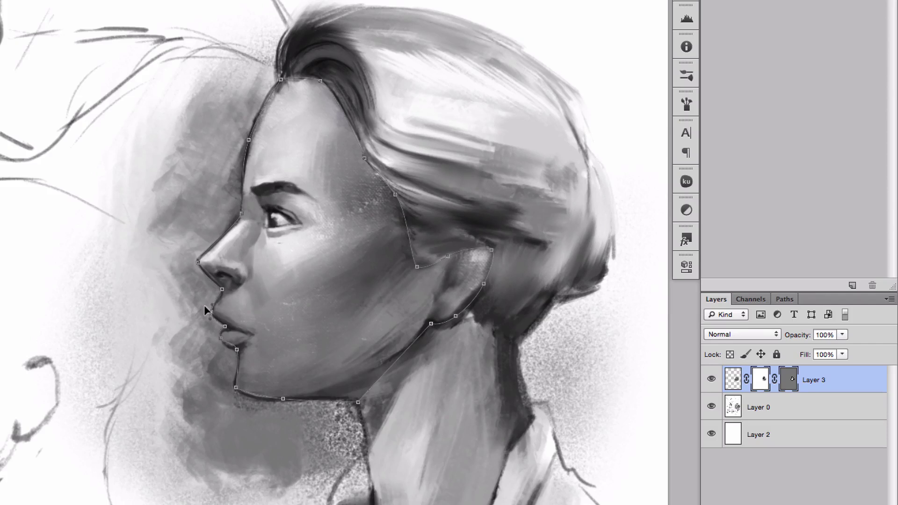
click(225, 326)
- Toggle Layer 3's visibility to compare the face with and without the masked texture
key(v)
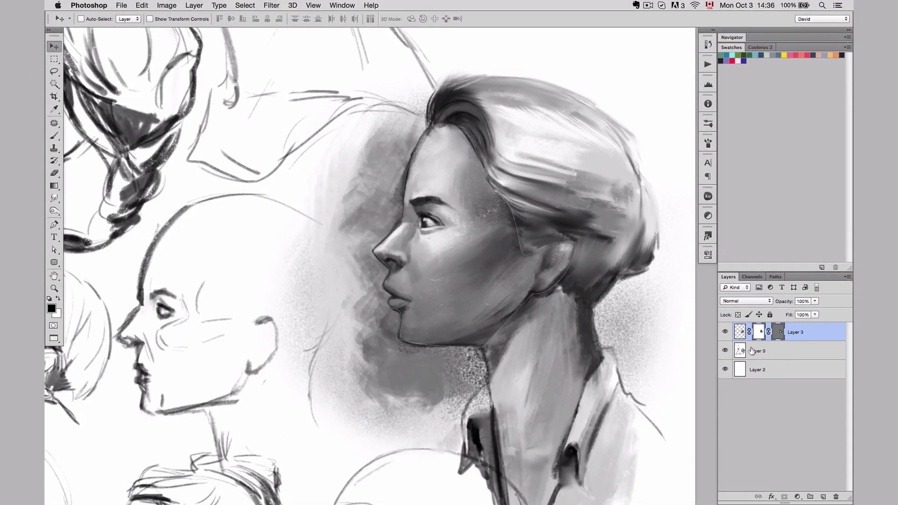
click(751, 351)
click(725, 332)
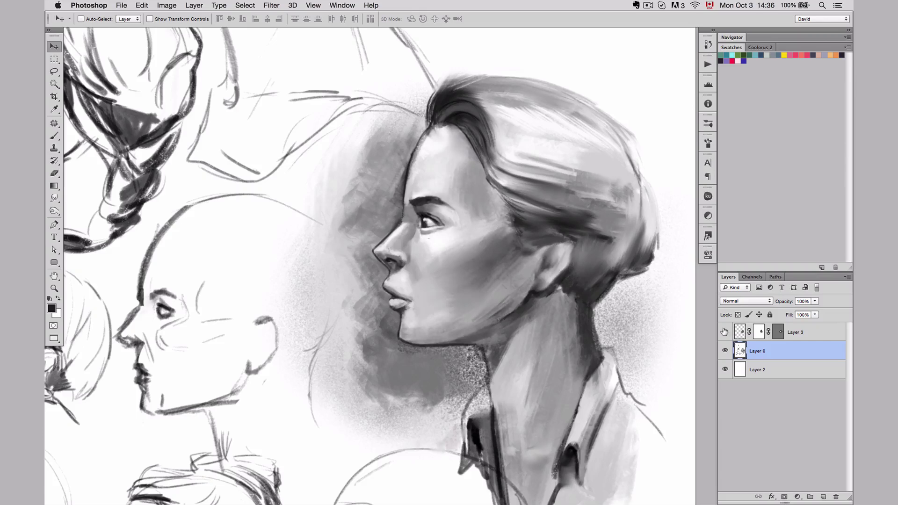
click(726, 332)
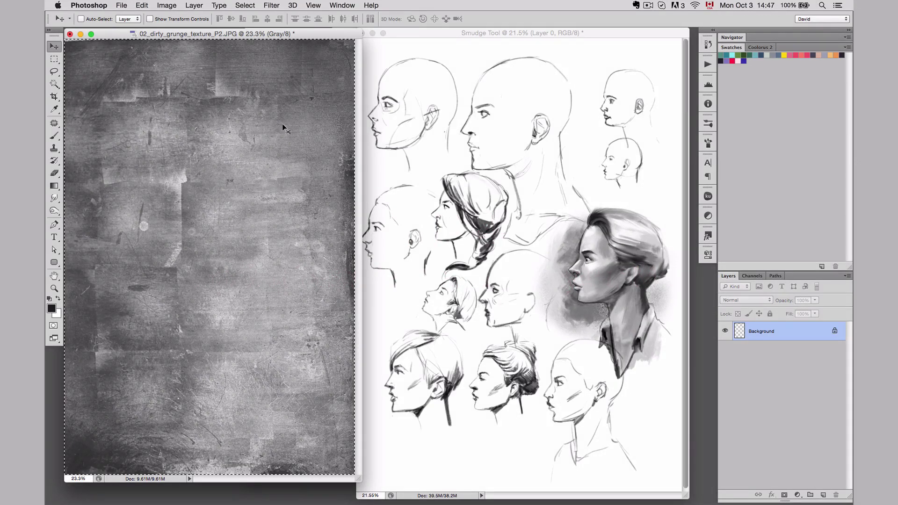
- In the Smudge Tool document, check Layer 0 by toggling its visibility and add a layer mask to it
click(399, 175)
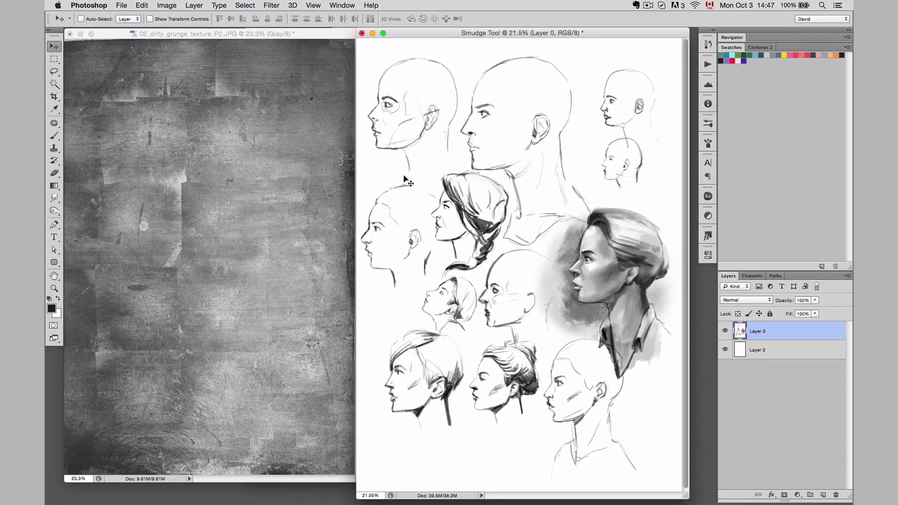
click(723, 331)
click(725, 331)
click(784, 495)
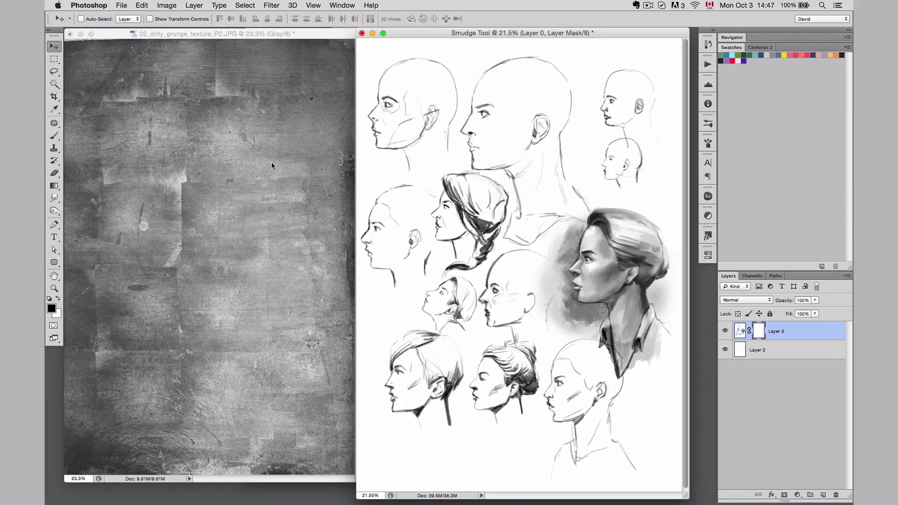
- Copy the whole 02_dirty_grunge_texture_P2.JPG image and paste it into Layer 0's layer mask in the Smudge Tool document
click(268, 180)
key(super+a)
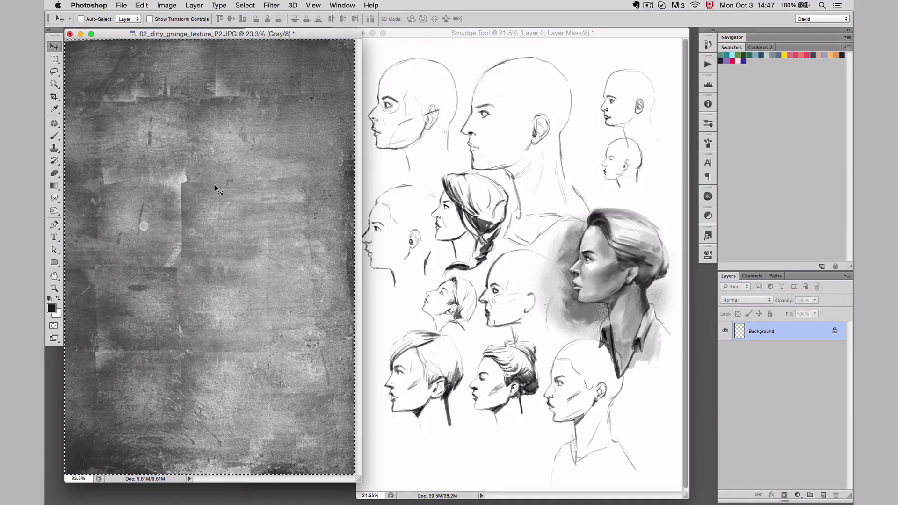
click(518, 189)
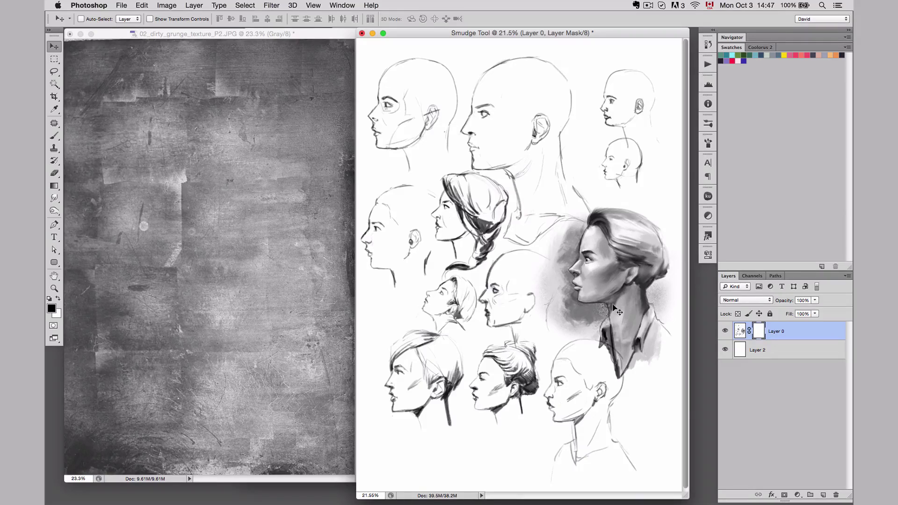
alt+click(758, 330)
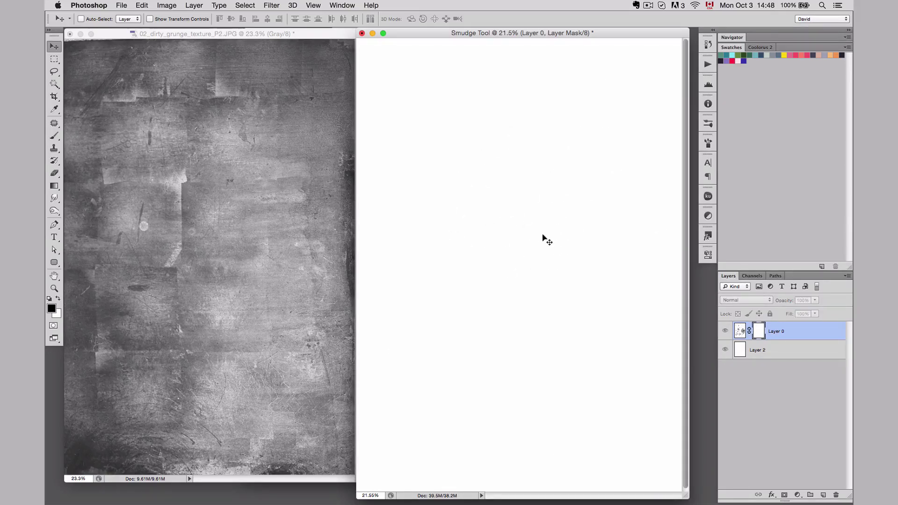
key(super+v)
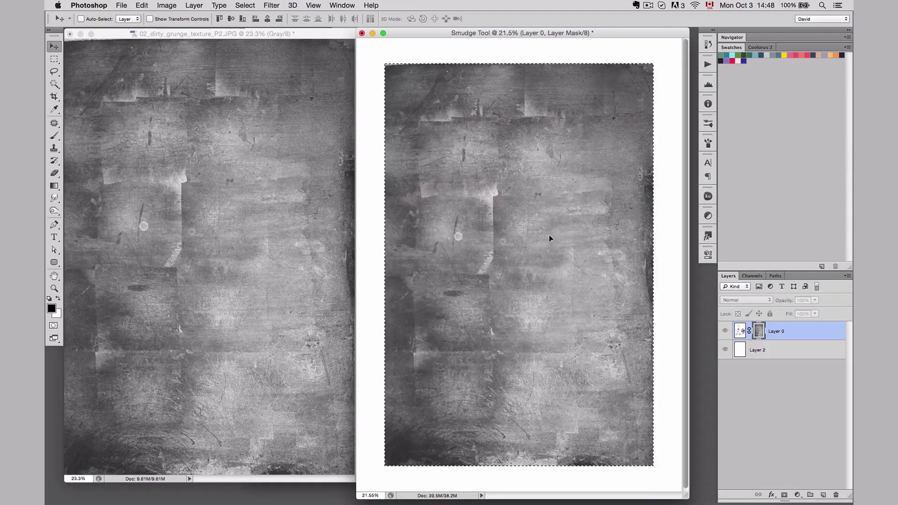
- Scale the pasted grunge texture up to cover the whole canvas and check the masked portrait up close
key(super+t)
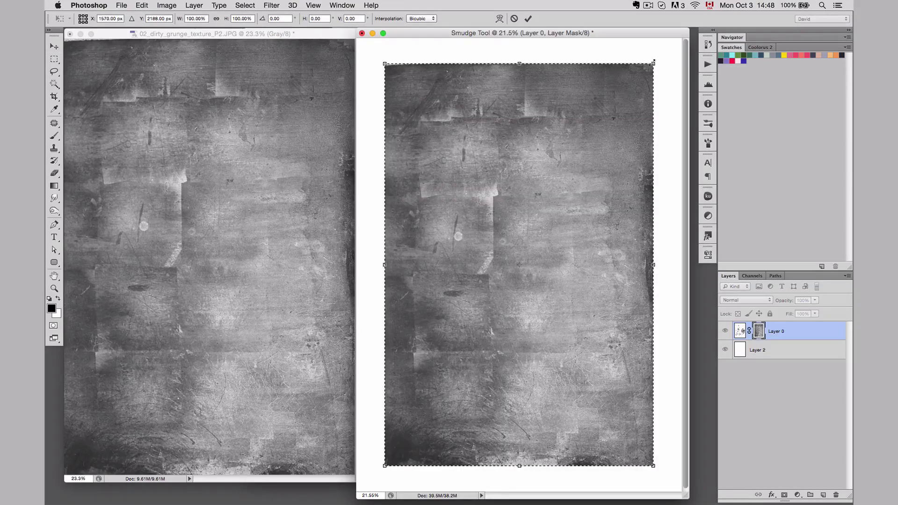
drag(654, 62, 692, 15)
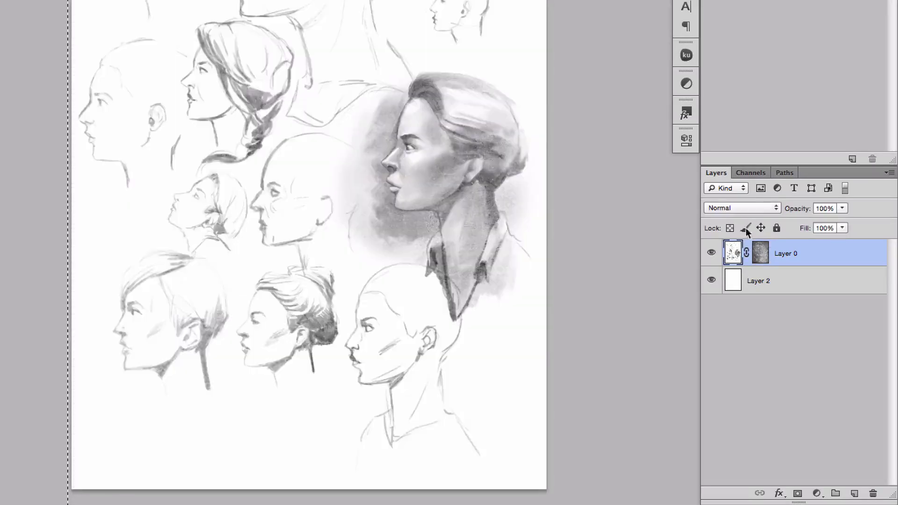
click(430, 172)
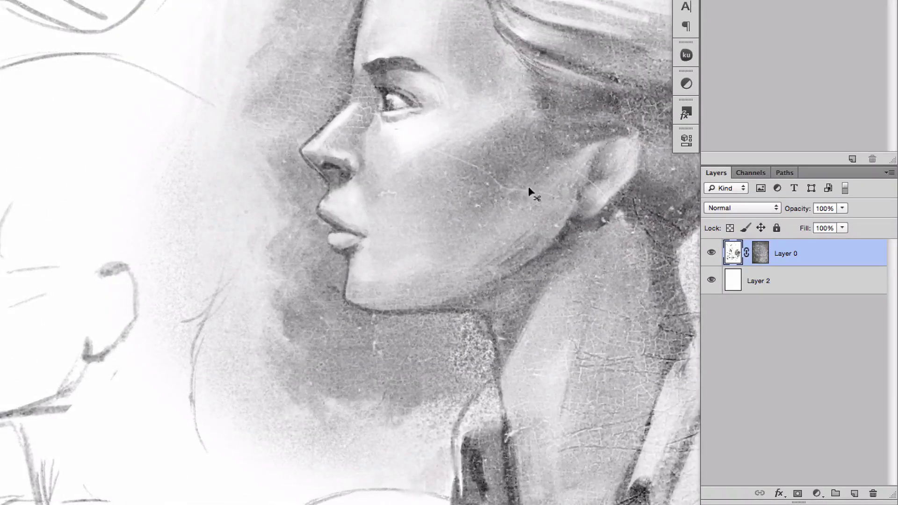
scroll(585, 215, right, 5)
scroll(585, 215, down, 2)
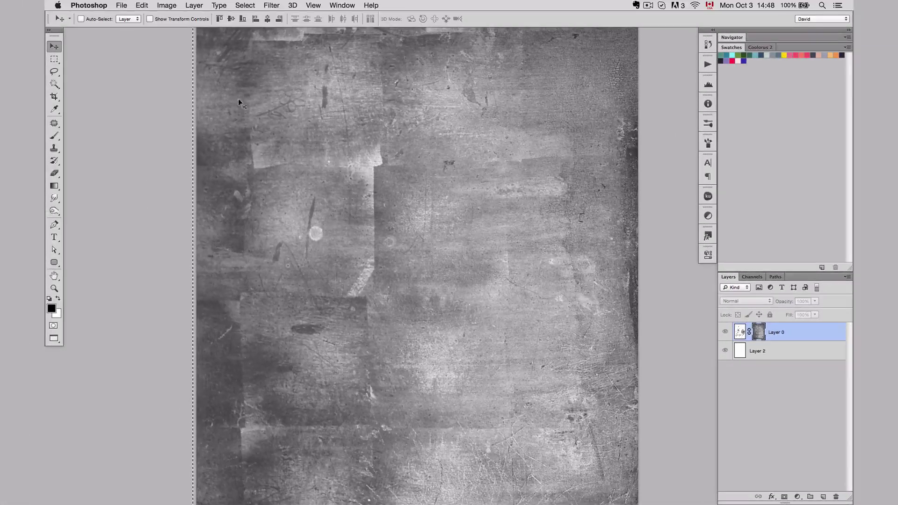
- Apply Brightness/Contrast with Use Legacy to Layer 0's mask texture, setting Brightness to 14 and Contrast to 65
click(171, 4)
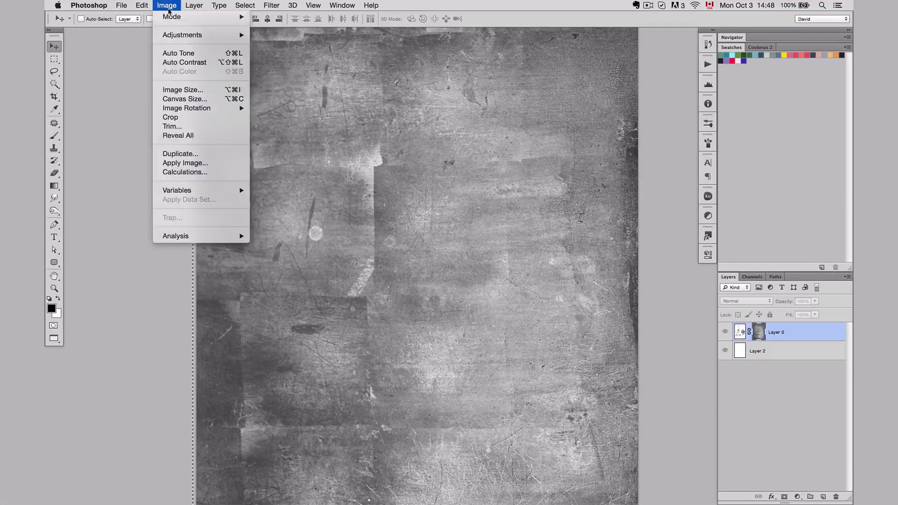
mouse_move(177, 36)
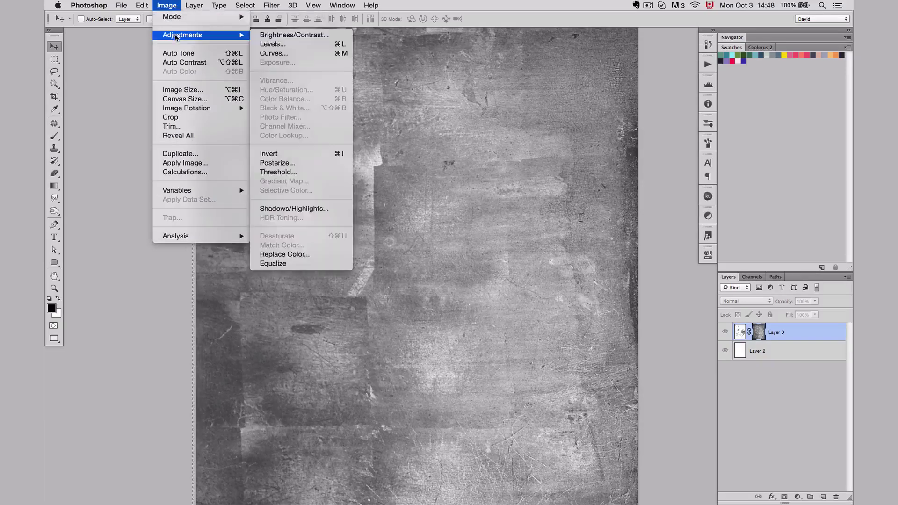
click(272, 36)
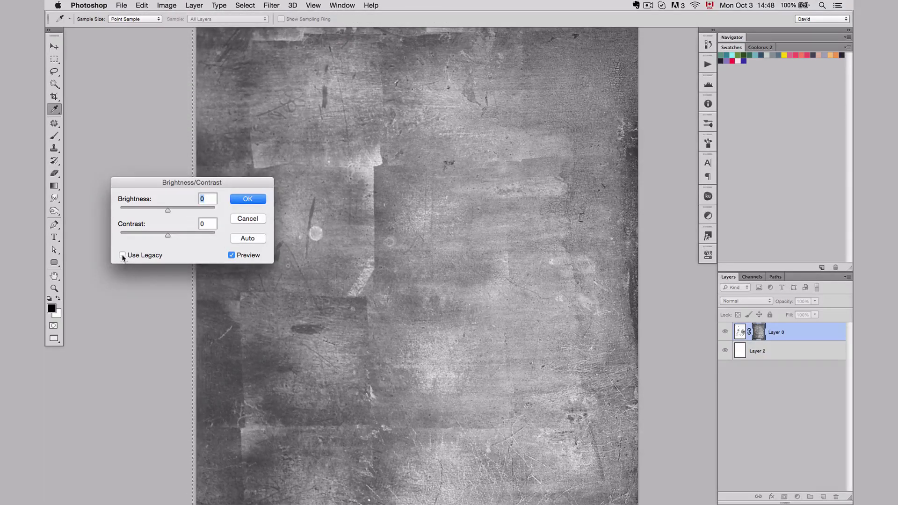
drag(171, 239, 196, 234)
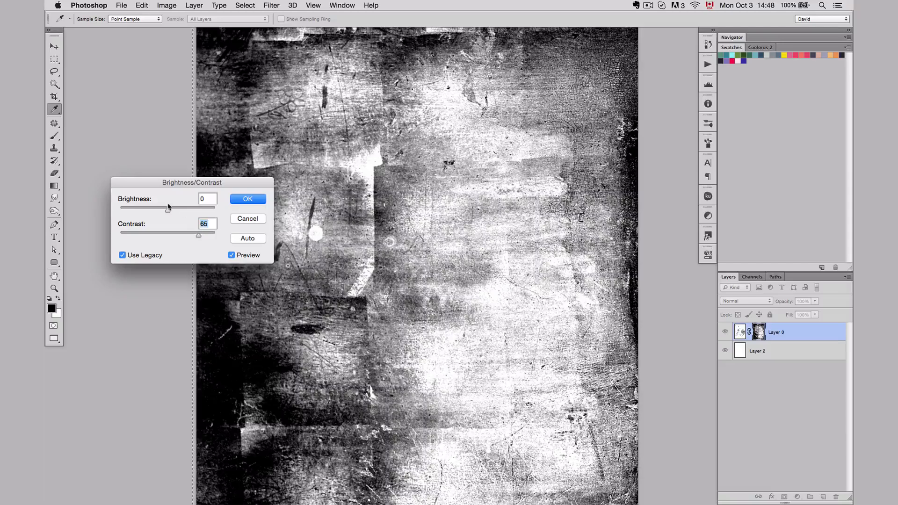
drag(168, 207, 175, 208)
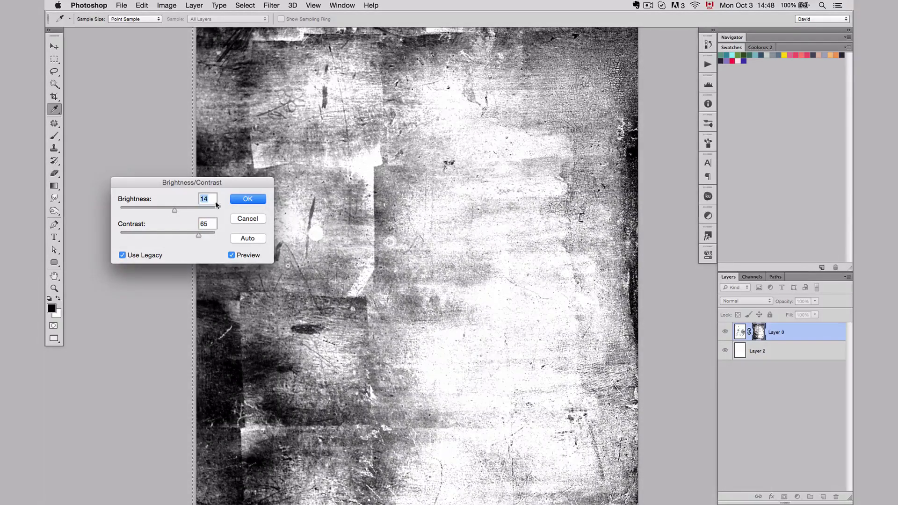
click(250, 200)
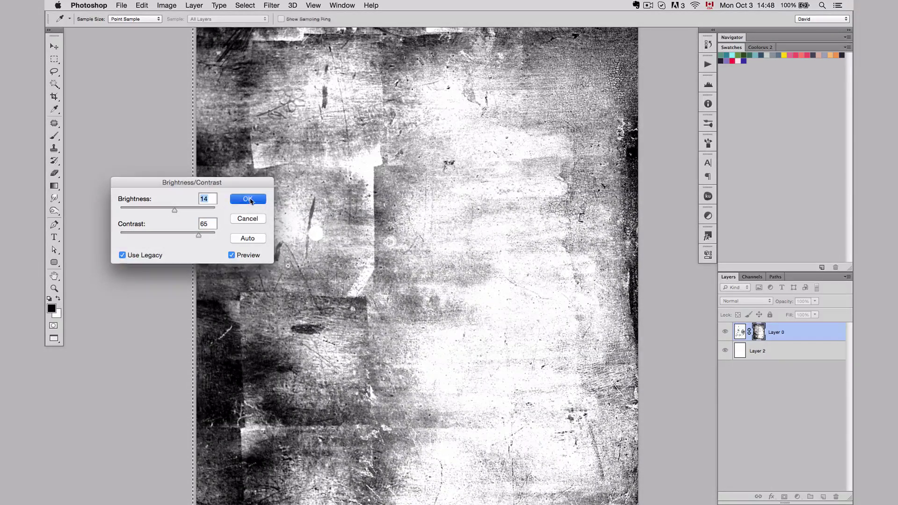
- Return to the artwork view and compare the portrait before and after the mask's contrast adjustment
click(737, 333)
super+click(557, 316)
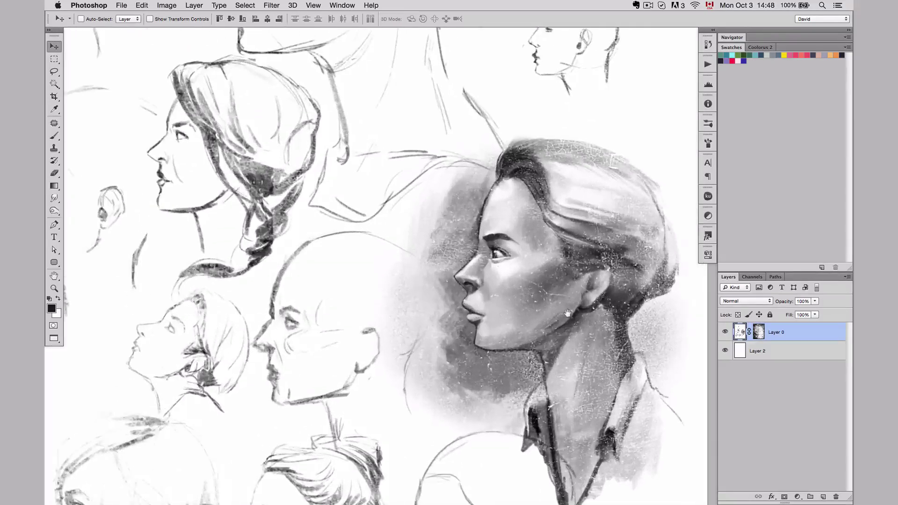
drag(567, 314, 536, 303)
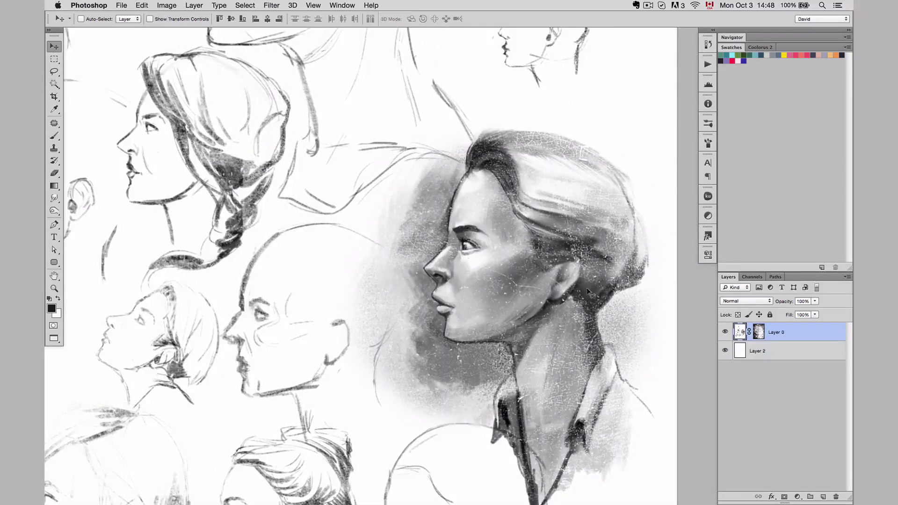
key(super+z)
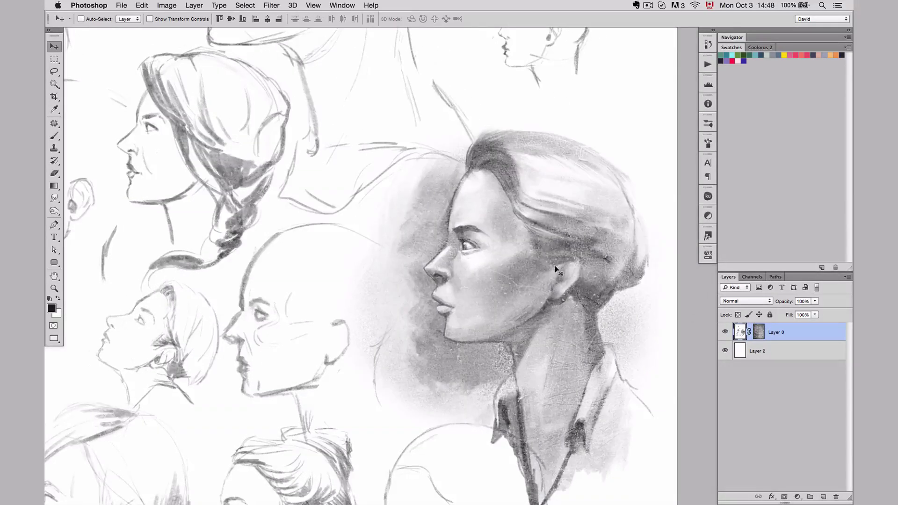
key(super+z)
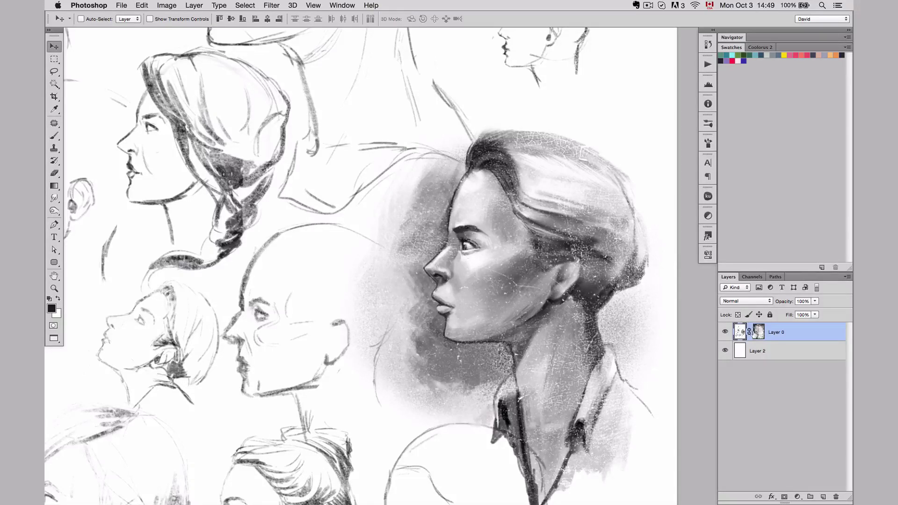
- Display Layer 0's layer mask, try brush strokes directly over its texture, and undo them
alt+click(759, 331)
key(super+0)
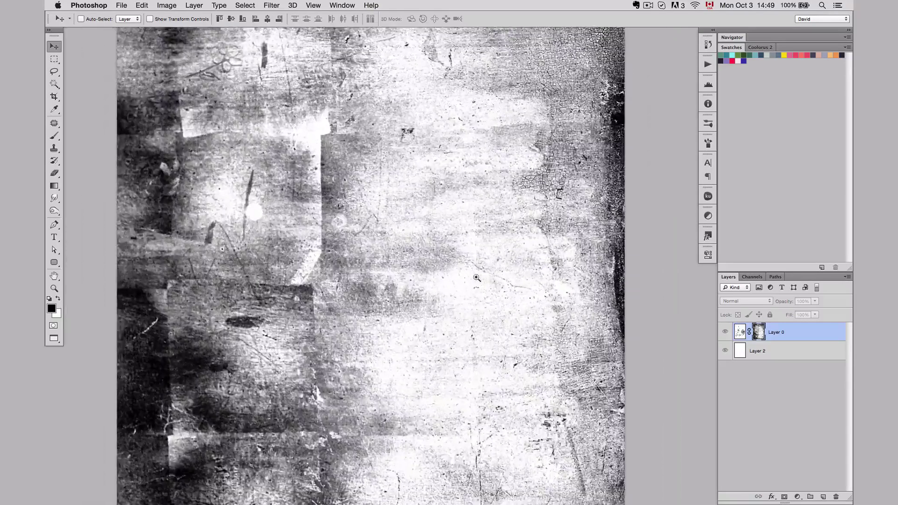
key(b)
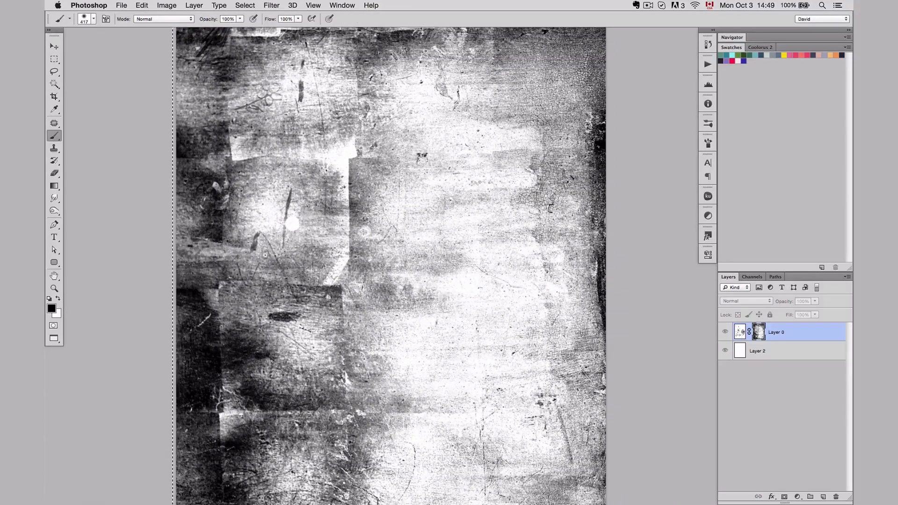
mouse_move(253, 304)
mouse_down()
mouse_move(279, 338)
mouse_move(298, 319)
mouse_move(277, 319)
mouse_move(283, 347)
mouse_move(331, 316)
mouse_up()
key(super+z)
key(x)
key(super+z)
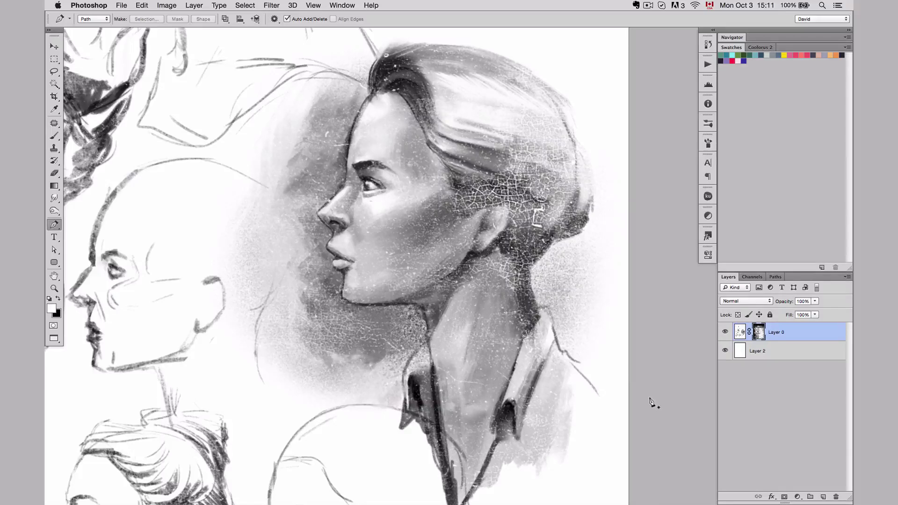
- Open the mask properties for Layer 0 and lower the layer mask's density to soften the texture
key(v)
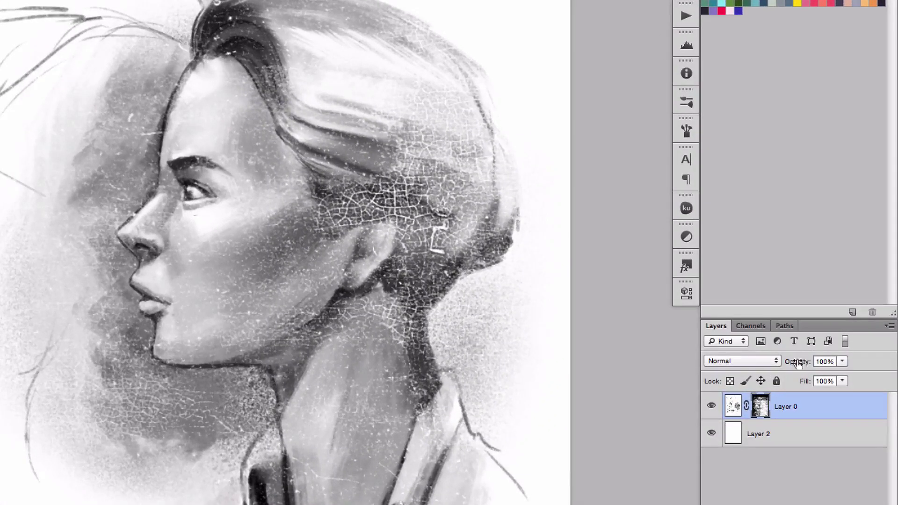
drag(799, 364, 896, 379)
double_click(763, 407)
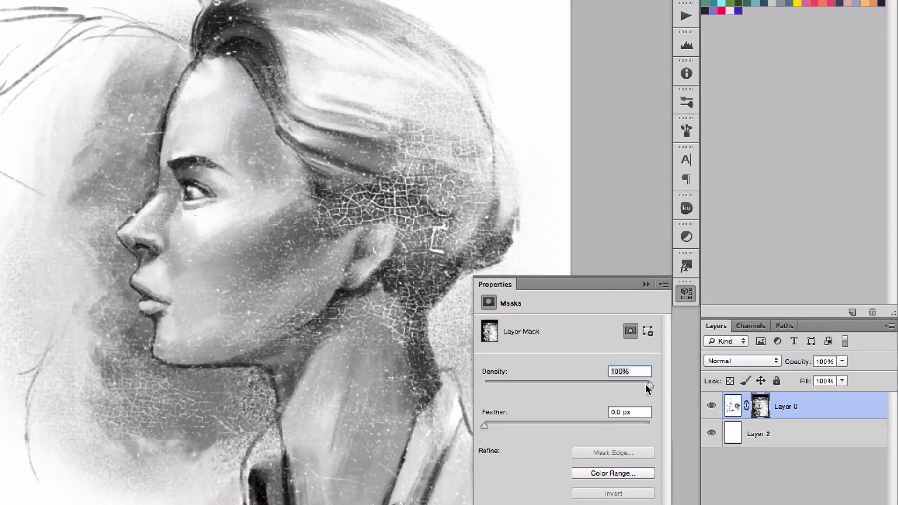
drag(648, 386, 524, 385)
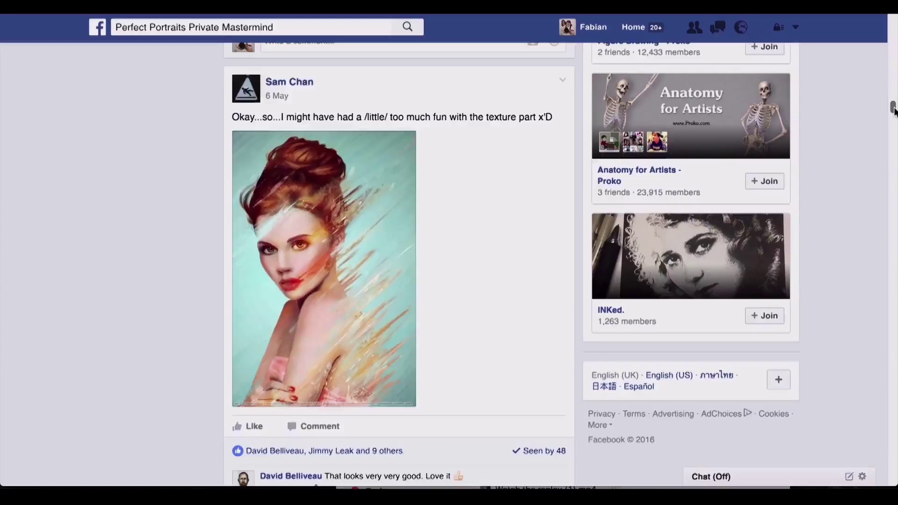
scroll(893, 114, down, 5)
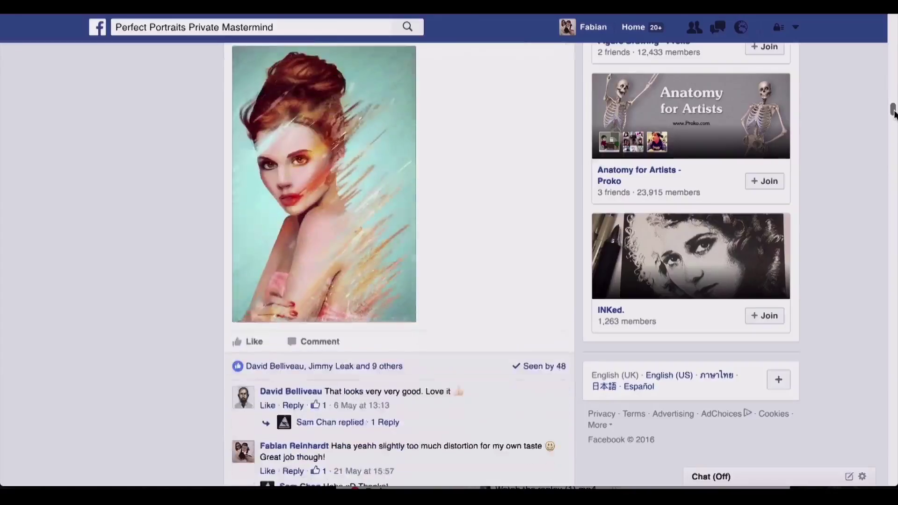